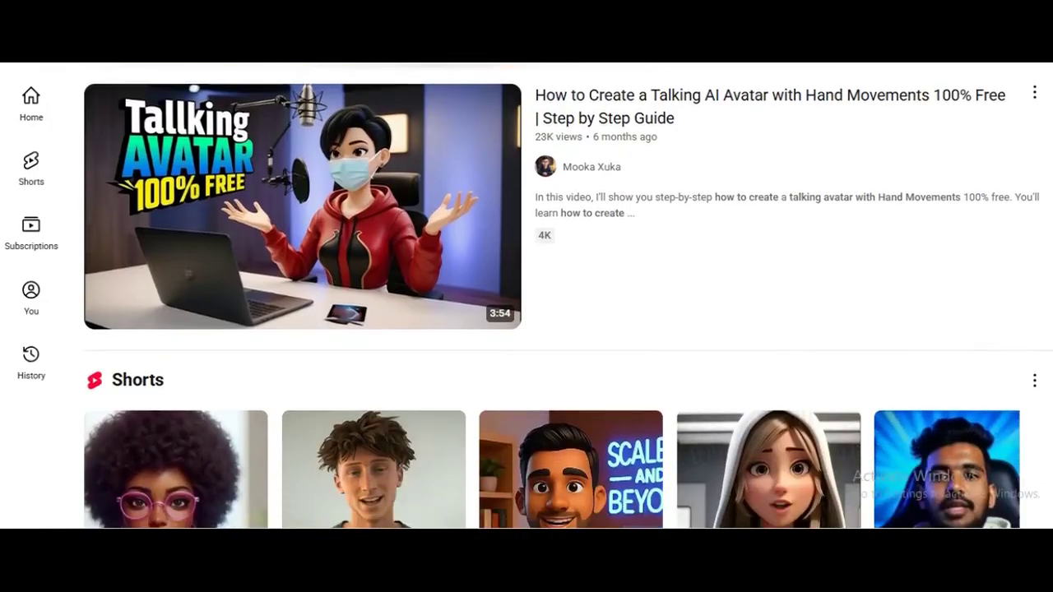
Step: Scroll down the YouTube results for talking AI avatar tutorials
scroll(527, 296, "down", 3)
Step: Scroll down past tutorials like 'How To Create Talking Ai Avatar Free with Hand Movements'
scroll(526, 296, "down", 10)
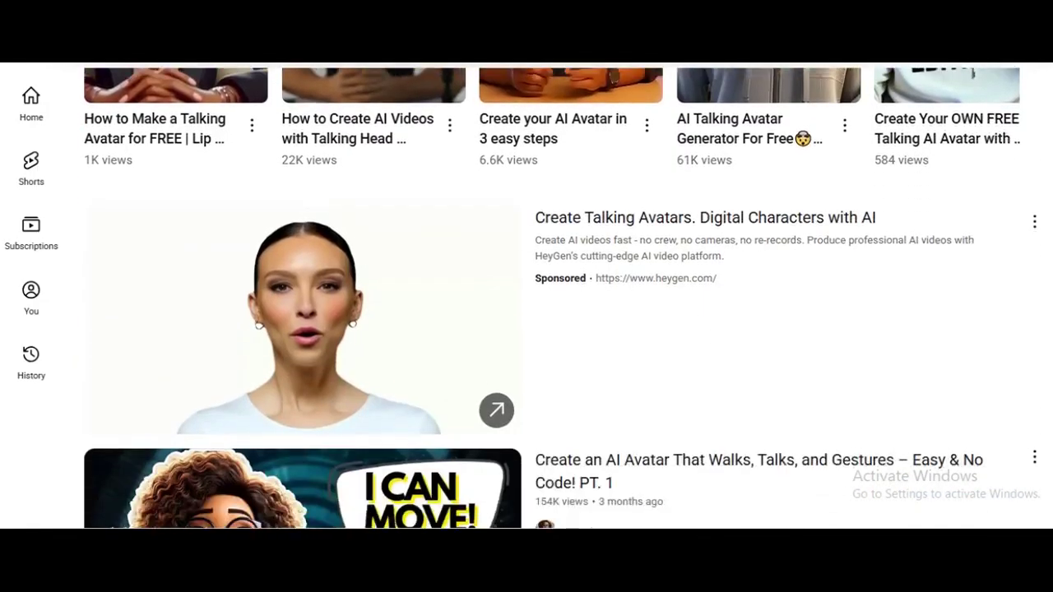
scroll(526, 296, "down", 5)
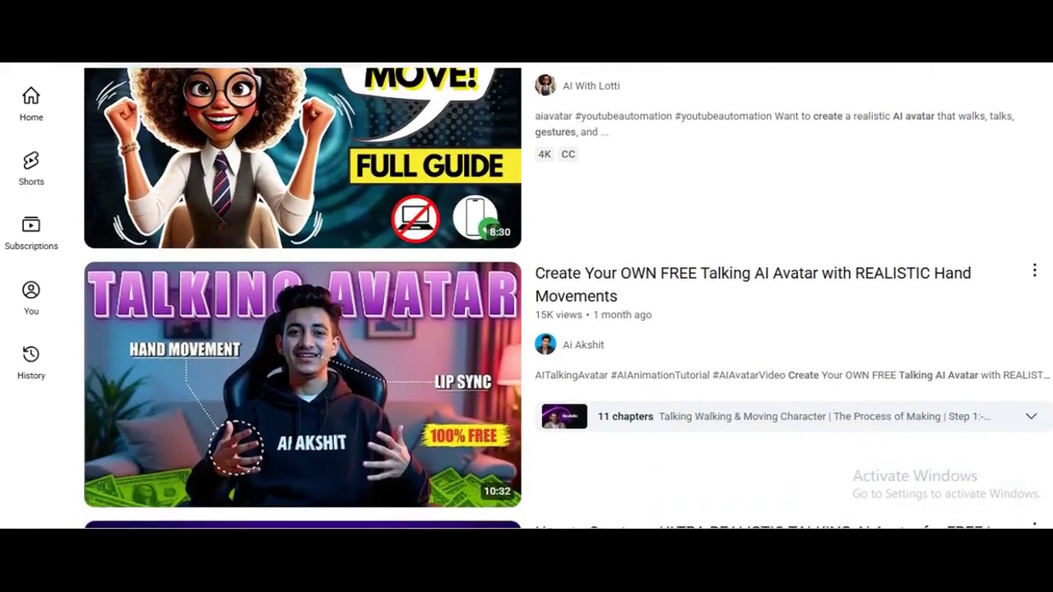
scroll(527, 296, "down", 5)
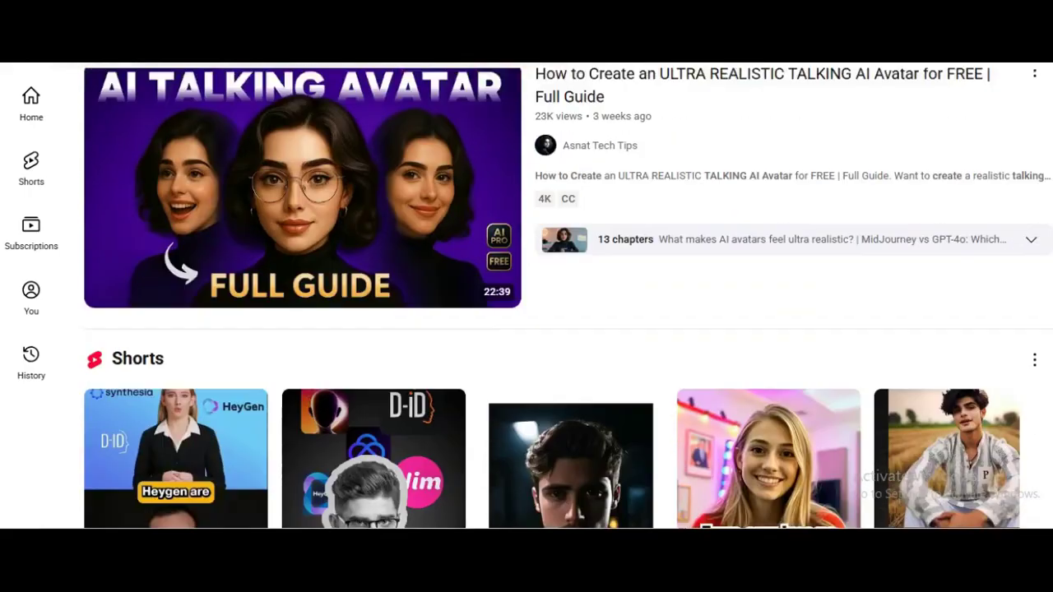
scroll(527, 297, "down", 5)
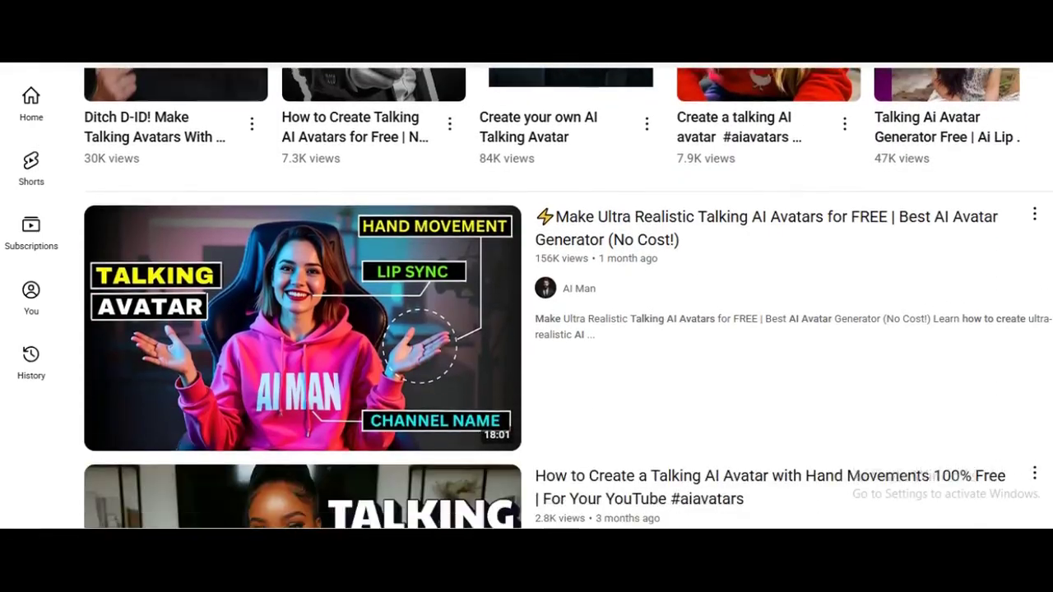
scroll(527, 296, "down", 2)
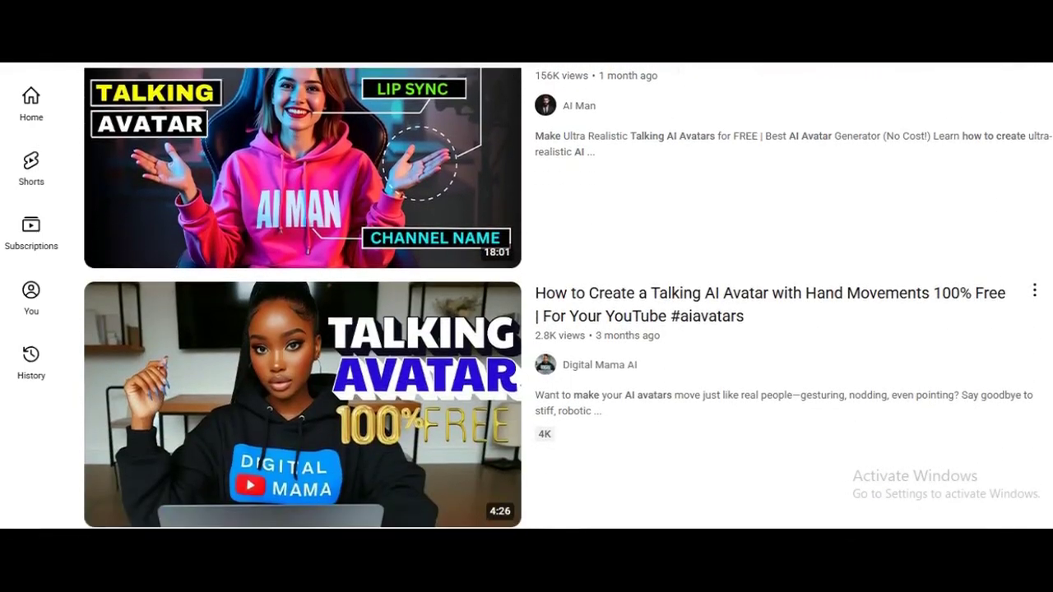
scroll(526, 296, "down", 3)
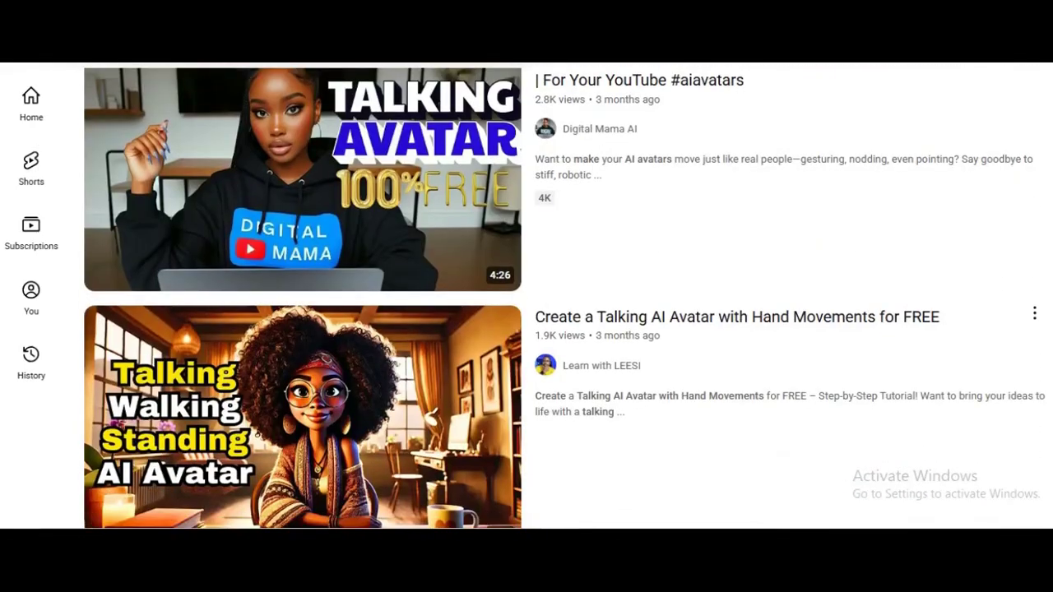
scroll(526, 297, "down", 1)
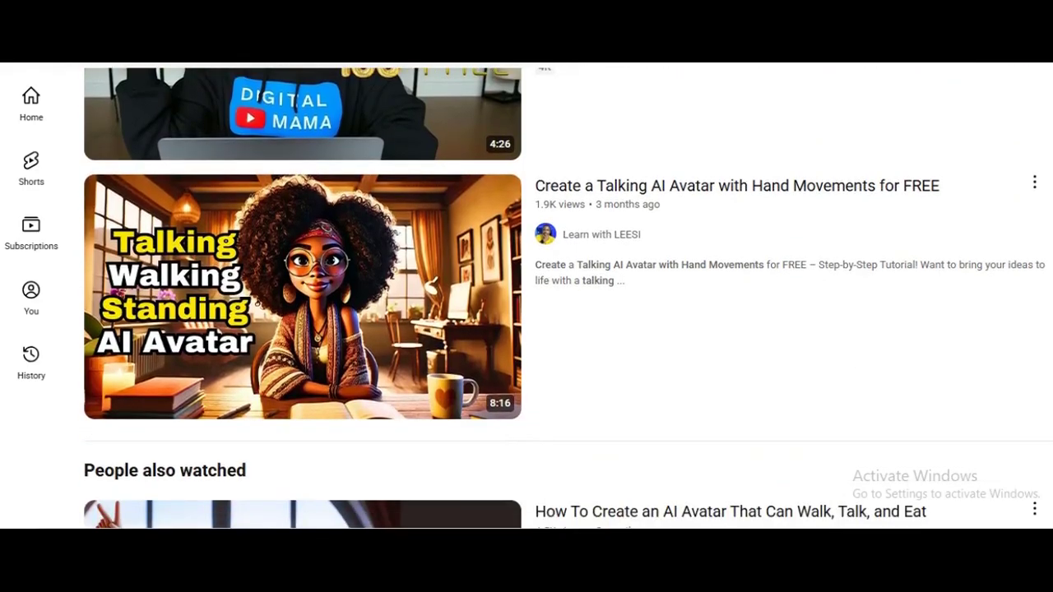
scroll(526, 297, "down", 2)
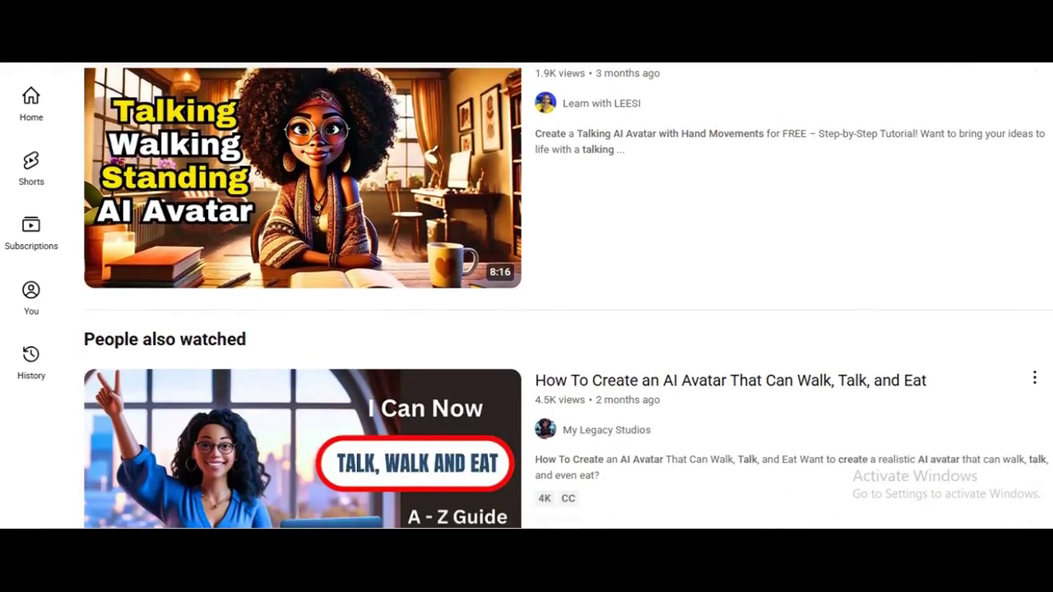
scroll(527, 297, "down", 3)
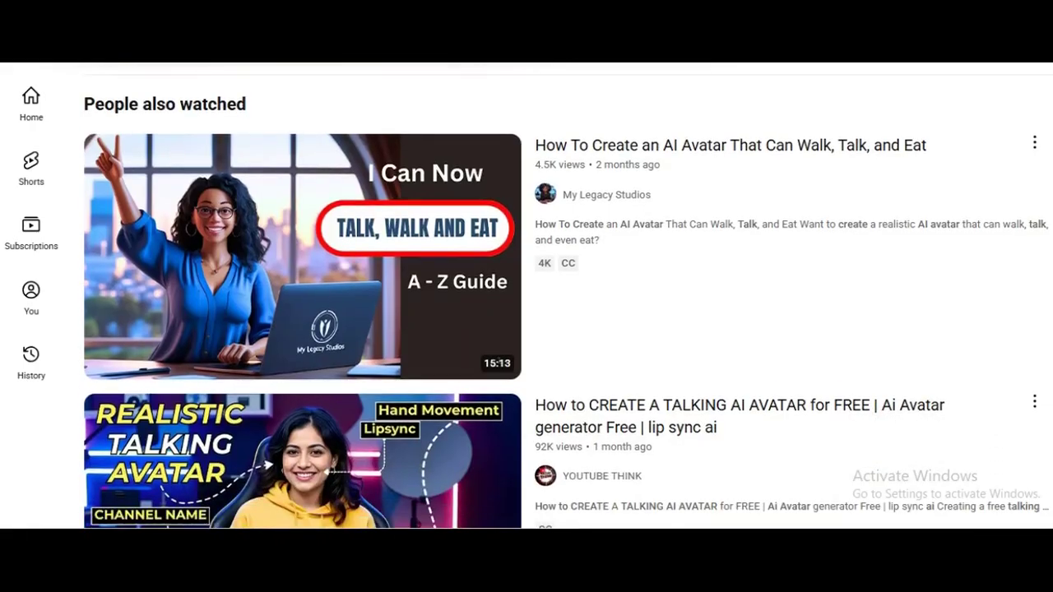
scroll(526, 296, "down", 3)
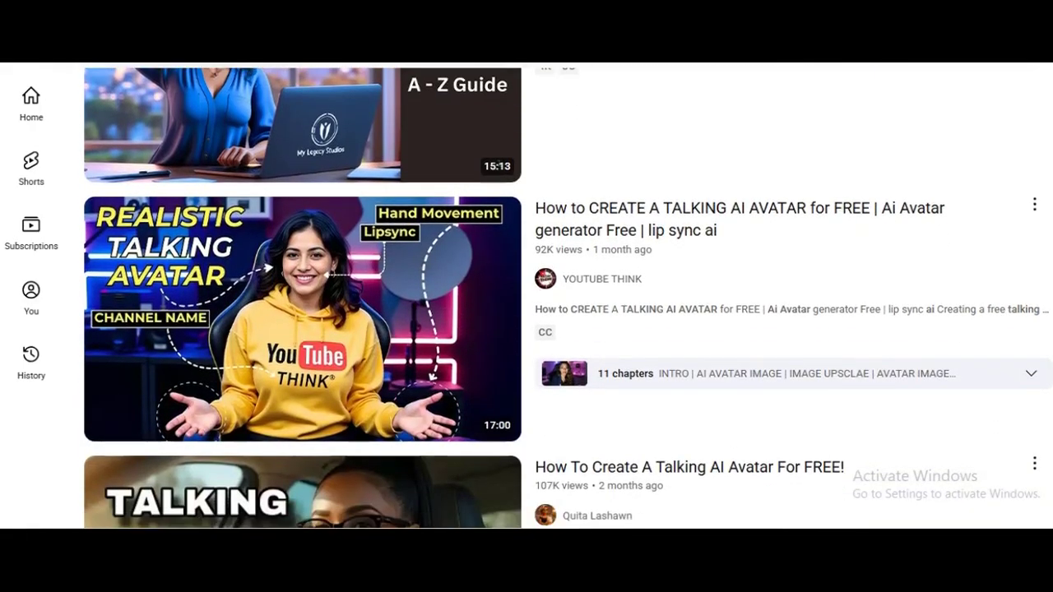
scroll(526, 296, "down", 5)
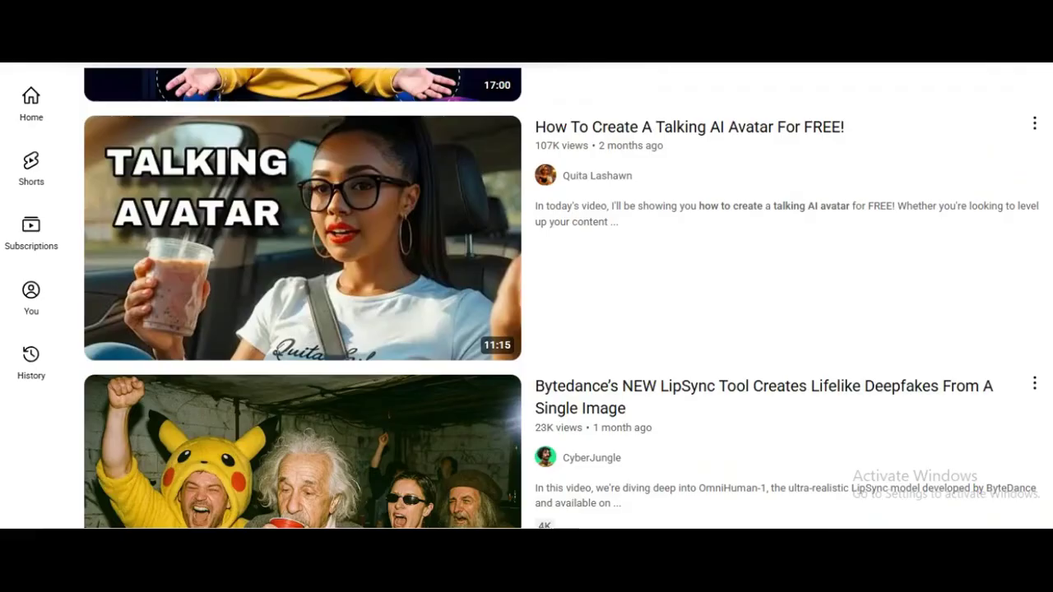
scroll(527, 296, "down", 5)
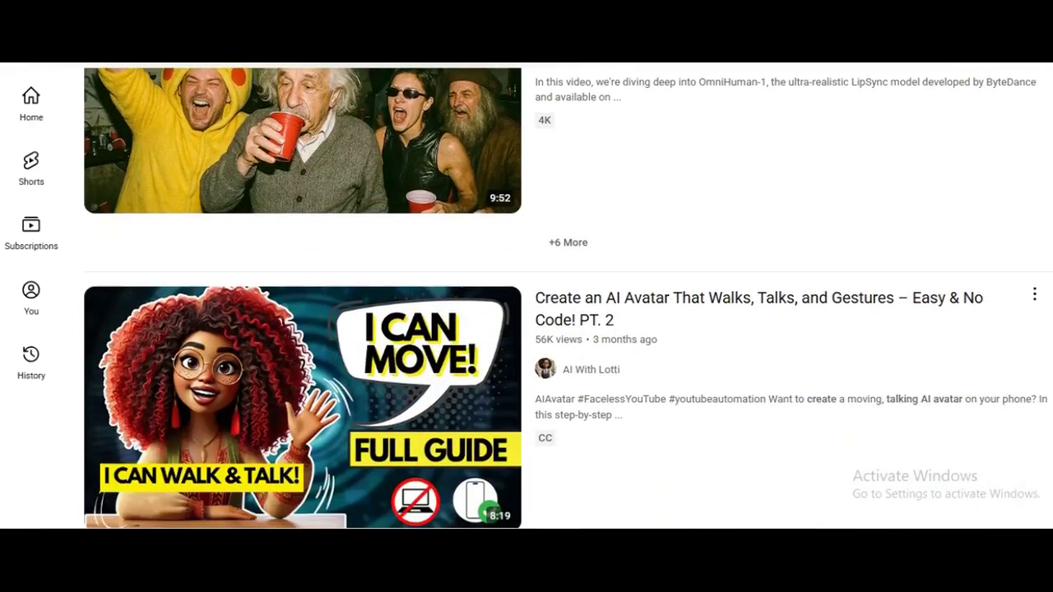
scroll(526, 296, "down", 4)
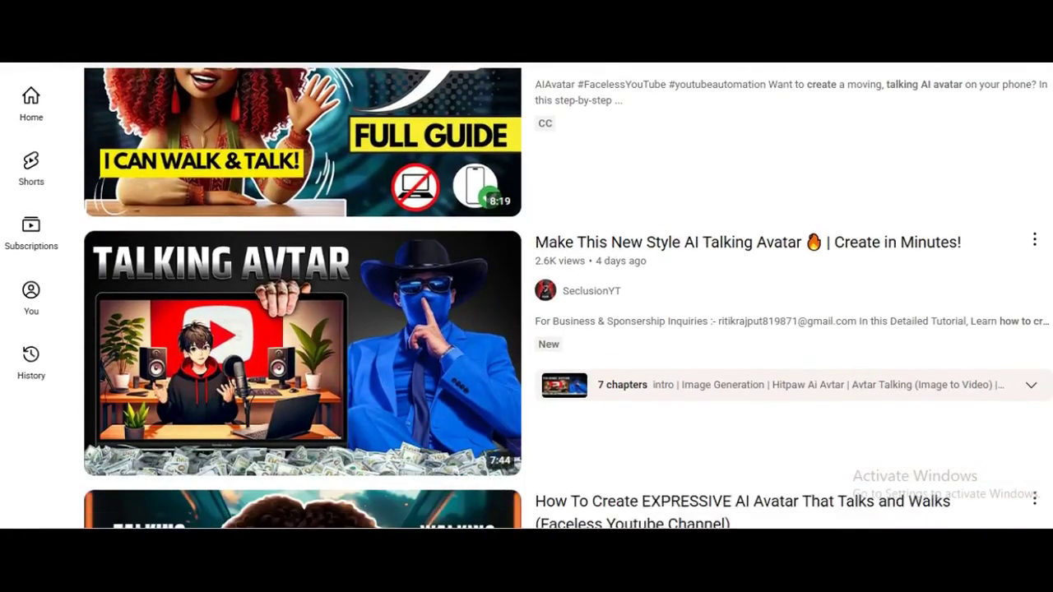
scroll(527, 297, "down", 5)
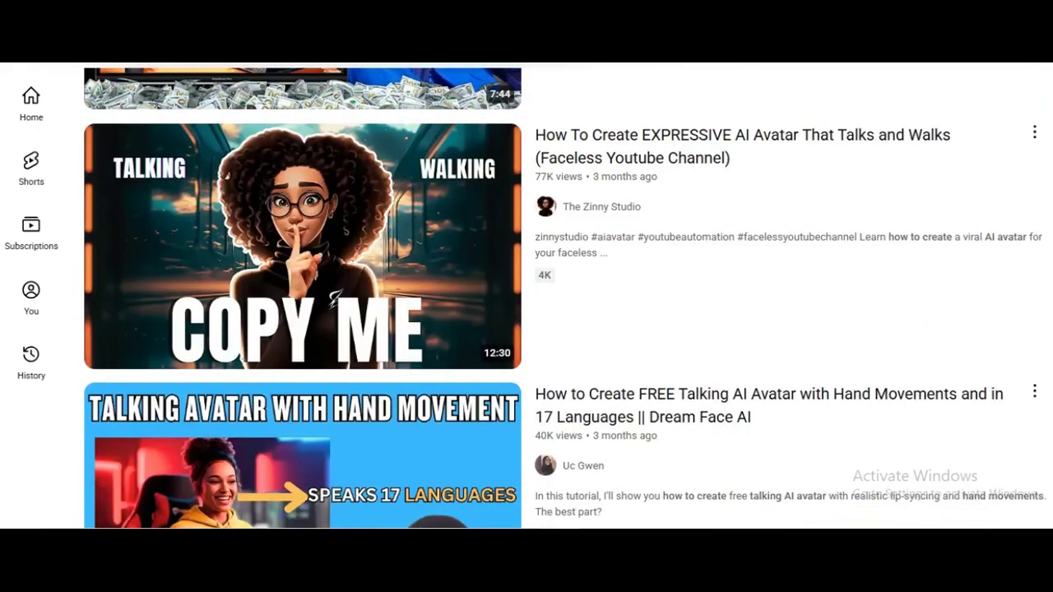
scroll(526, 296, "down", 3)
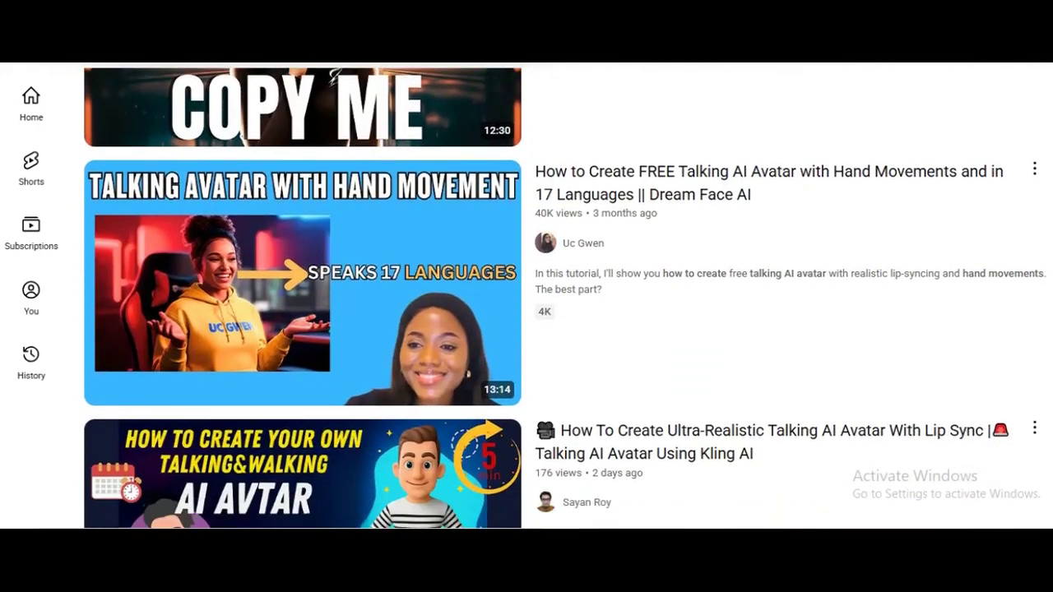
scroll(527, 296, "down", 4)
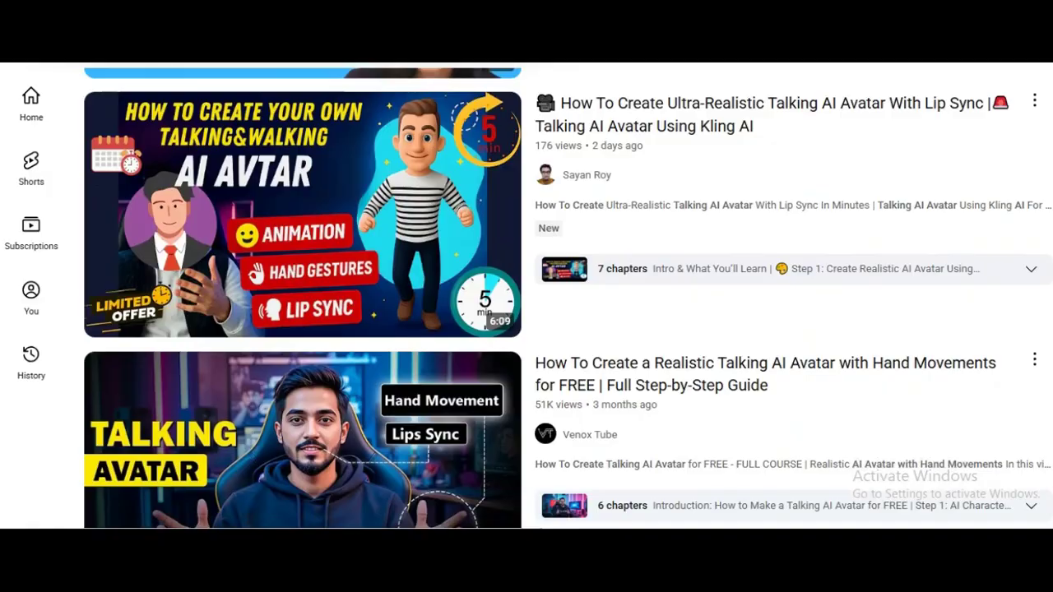
scroll(1050, 414, "down", 5)
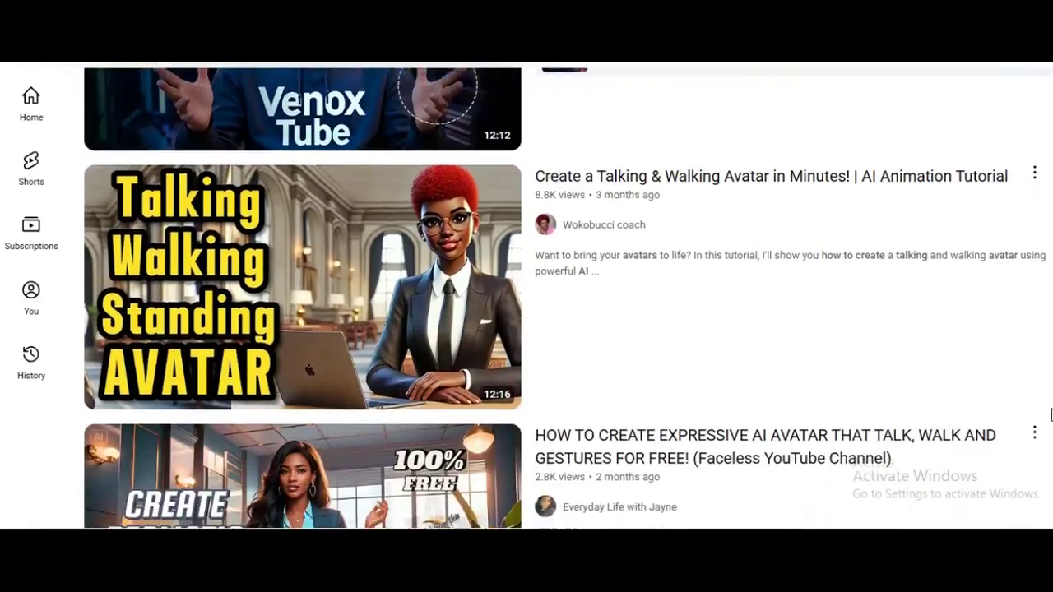
scroll(1050, 414, "down", 5)
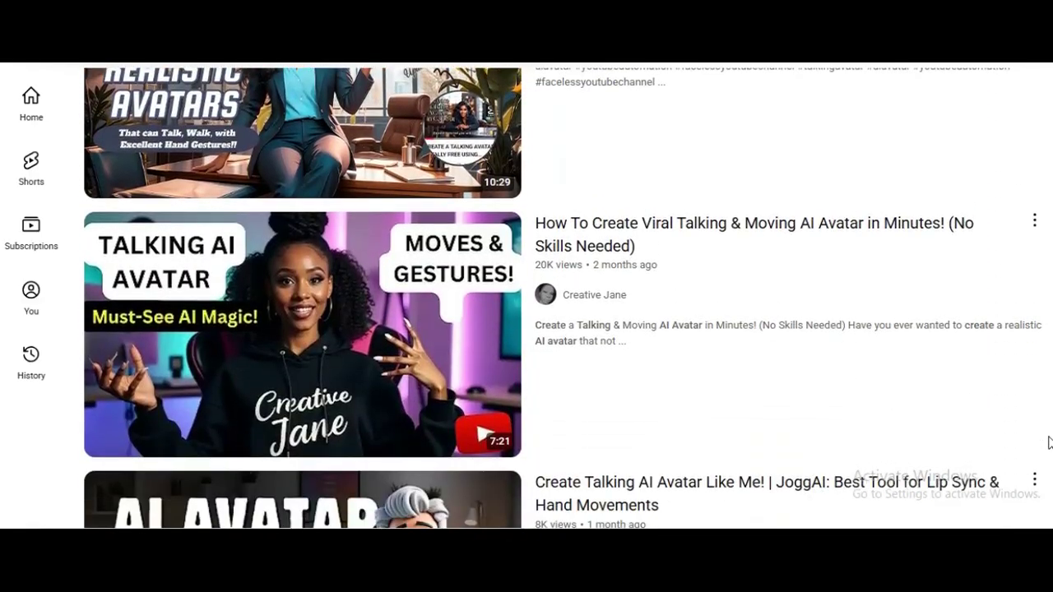
scroll(1050, 445, "down", 5)
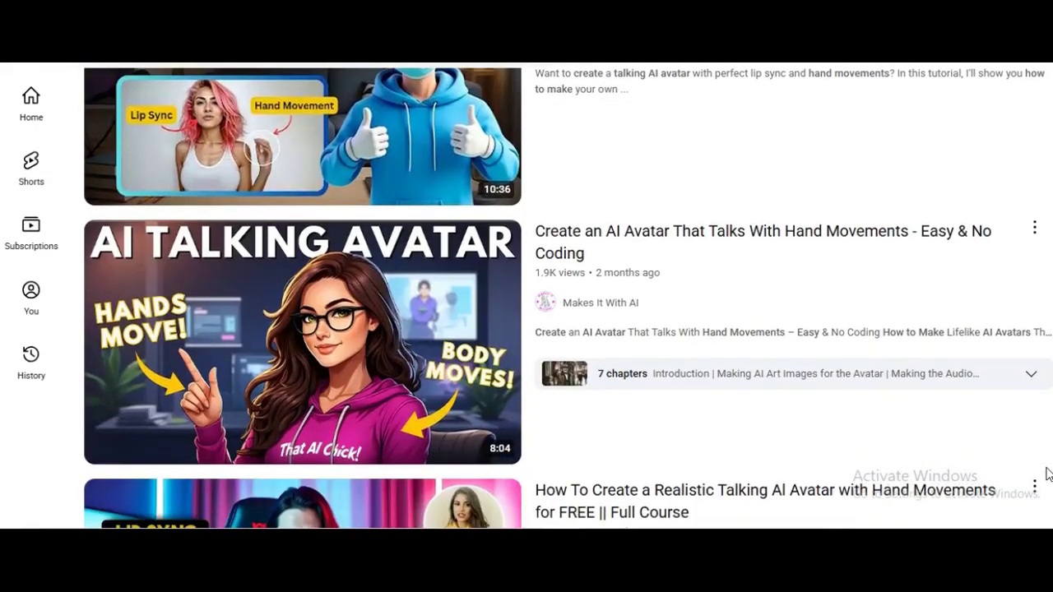
scroll(1048, 474, "down", 5)
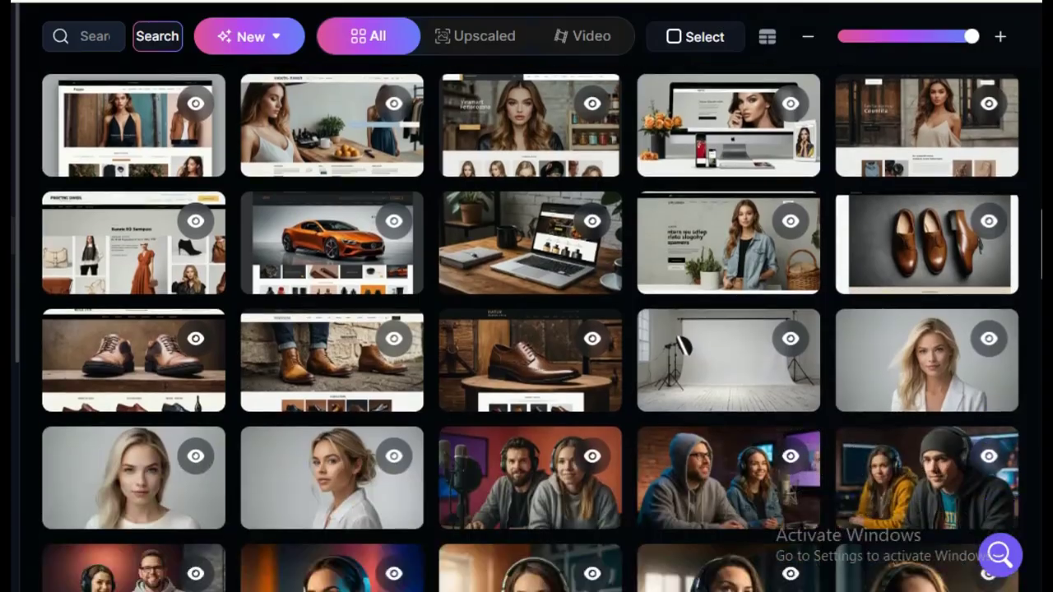
Step: Scroll down through the Leonardo.Ai gallery of previously generated images
scroll(526, 329, "down", 10)
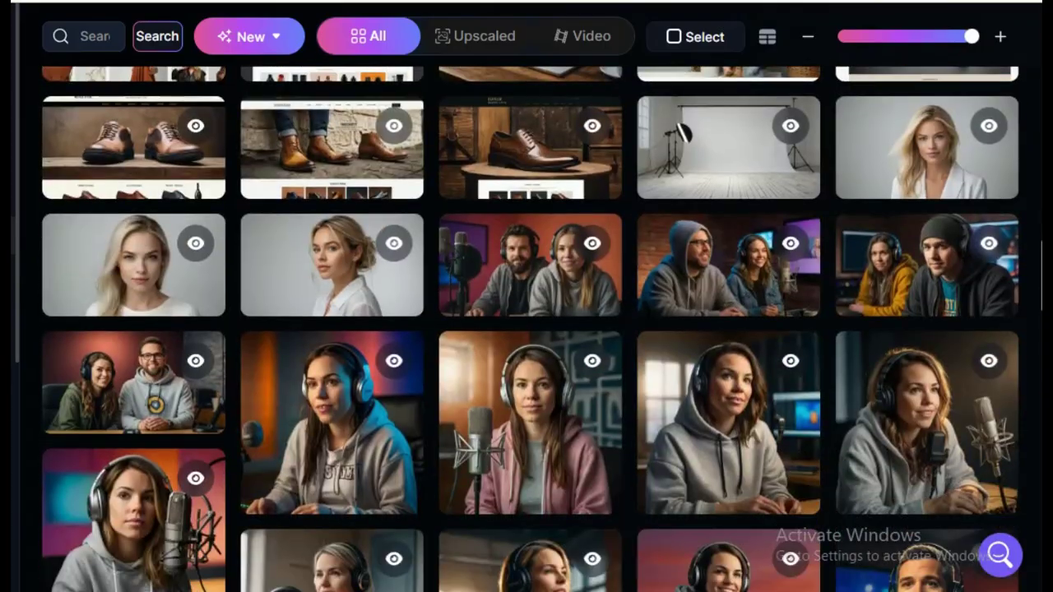
scroll(531, 329, "down", 15)
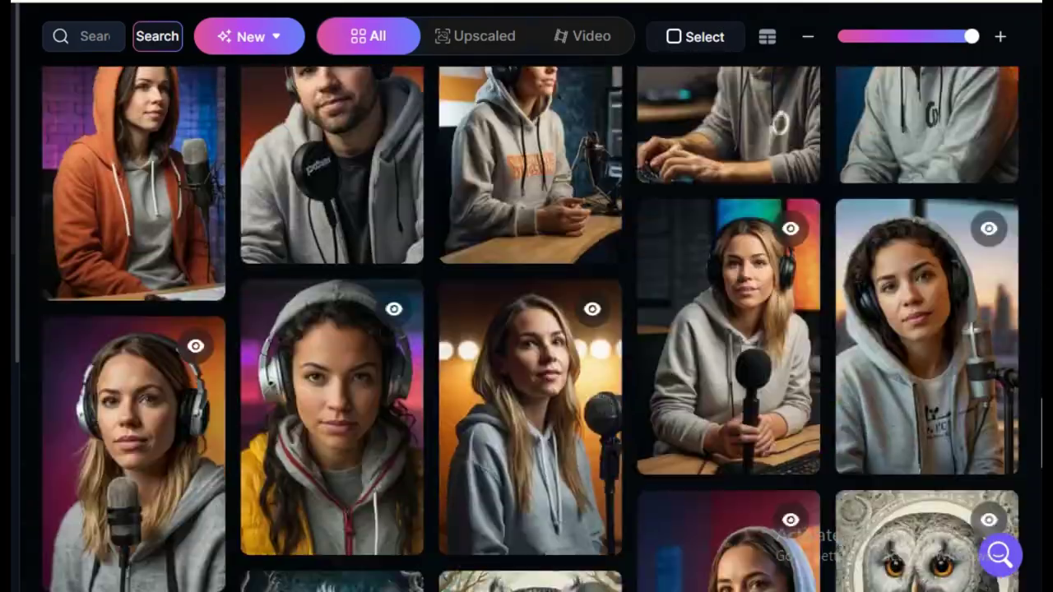
scroll(531, 329, "down", 3)
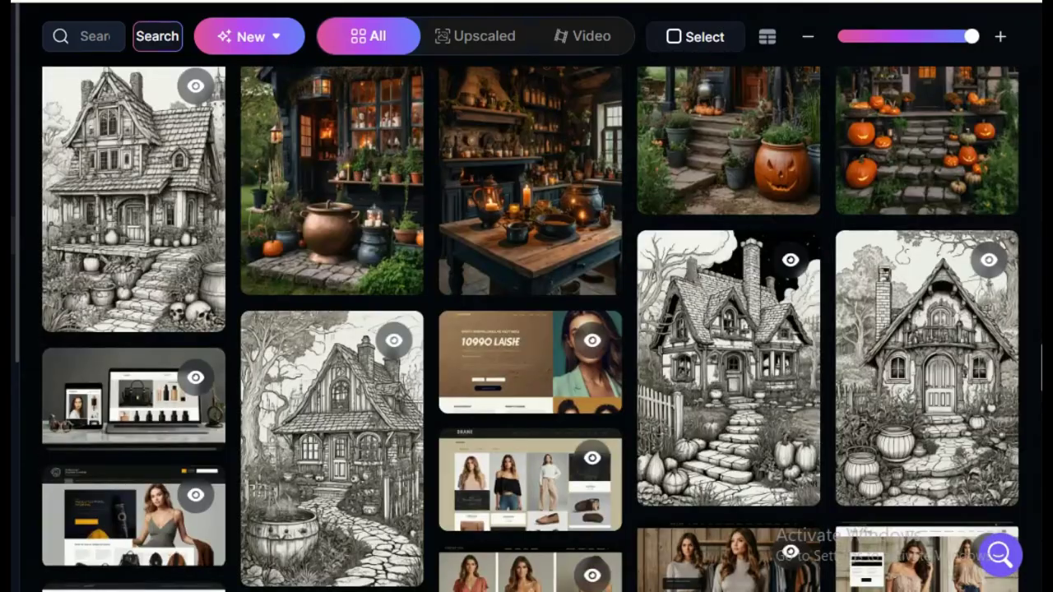
scroll(531, 329, "down", 15)
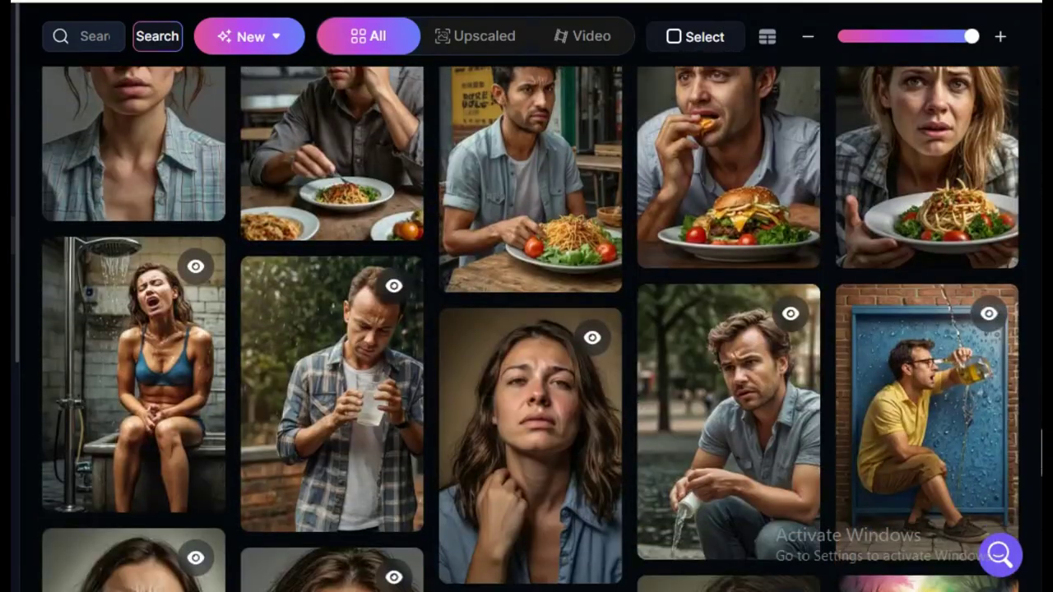
scroll(531, 329, "down", 10)
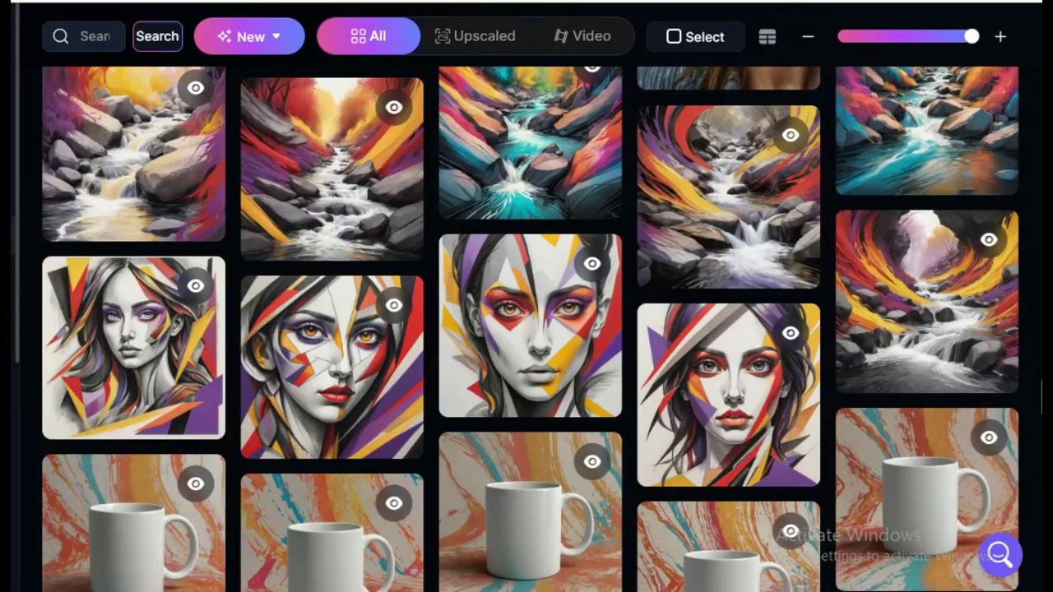
scroll(530, 329, "down", 20)
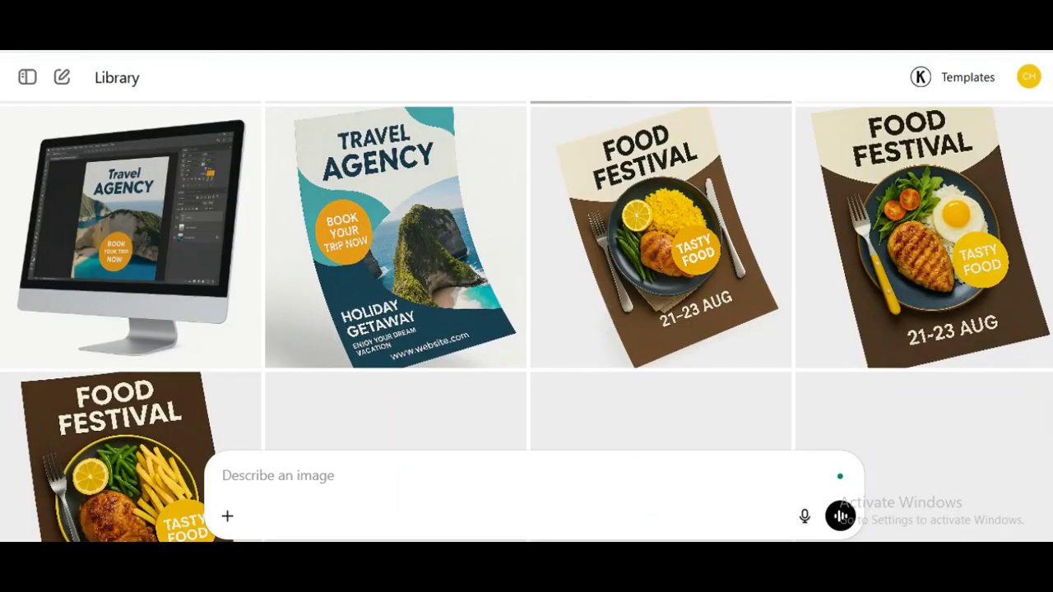
Step: Scroll through the ChatGPT Library grid of Food Festival and Travel Agency flyers
scroll(526, 321, "down", 1)
scroll(526, 321, "up", 1)
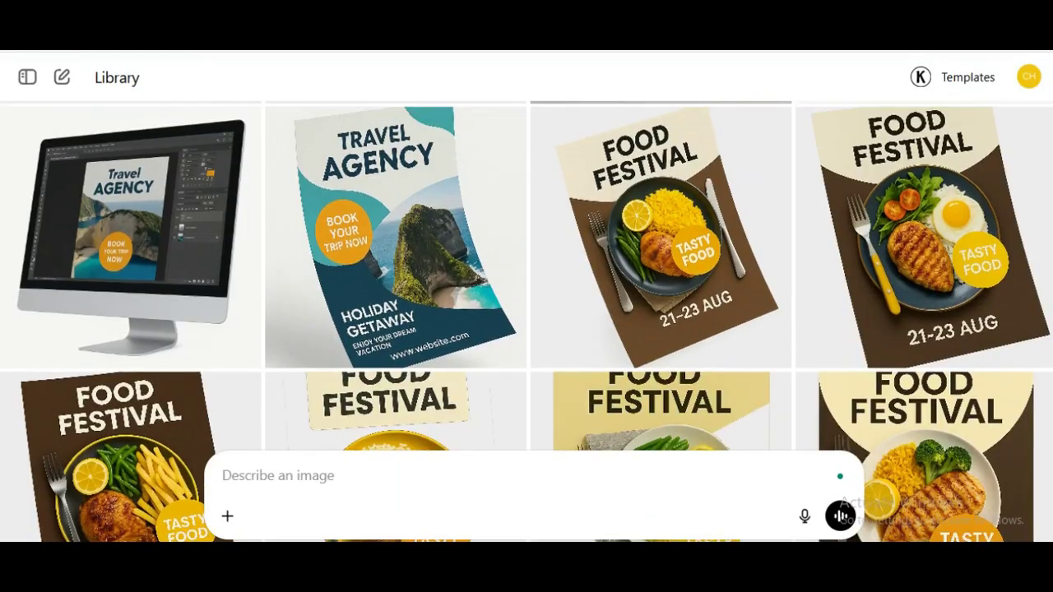
scroll(527, 320, "down", 5)
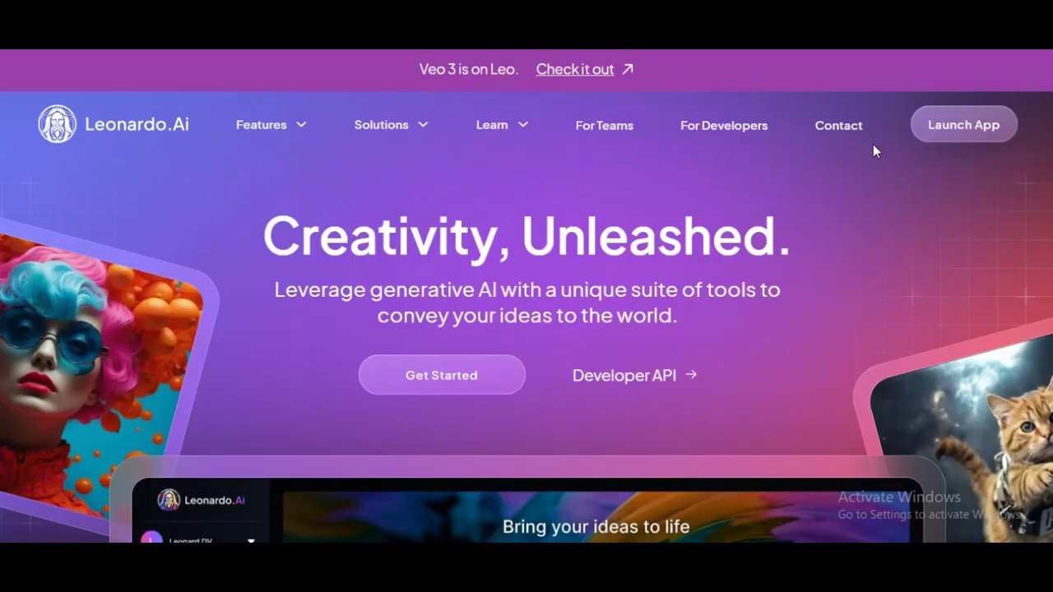
Step: Launch the Leonardo.Ai app and scroll through the trending Home feed
left_click(975, 129)
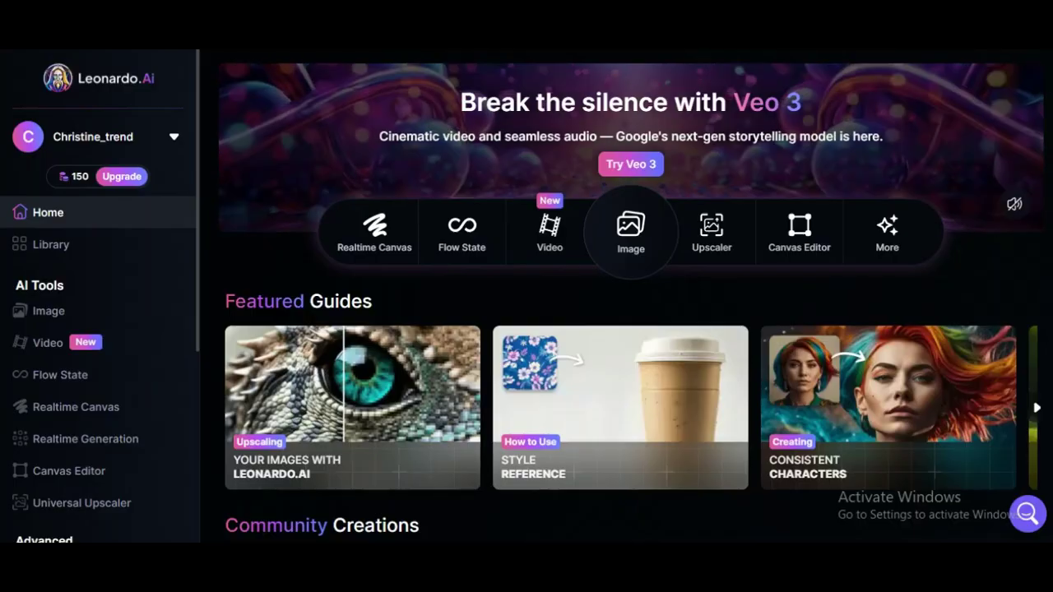
scroll(630, 320, "down", 10)
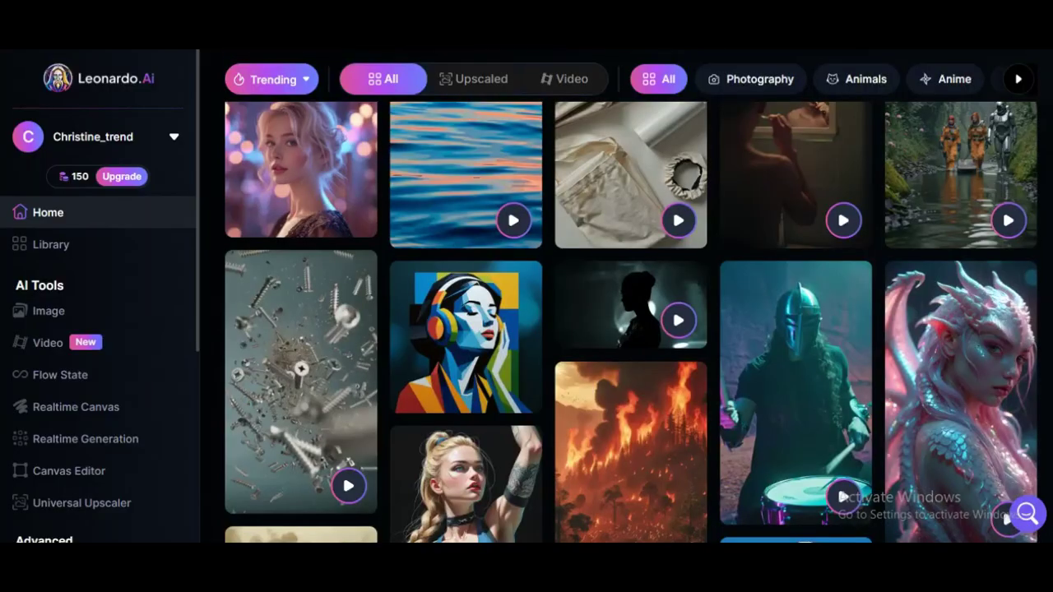
scroll(630, 320, "down", 15)
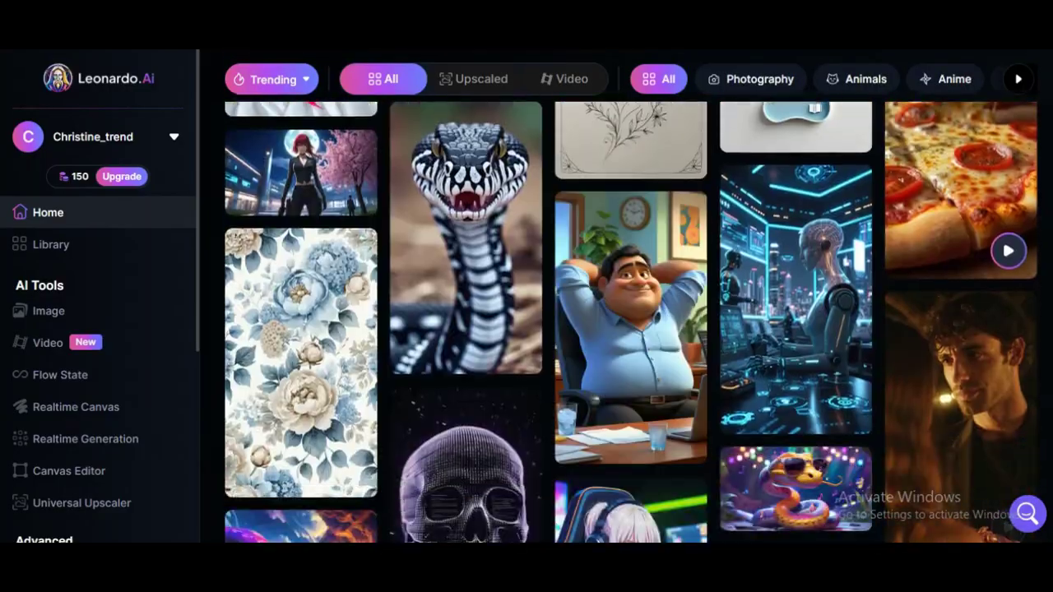
scroll(630, 321, "down", 15)
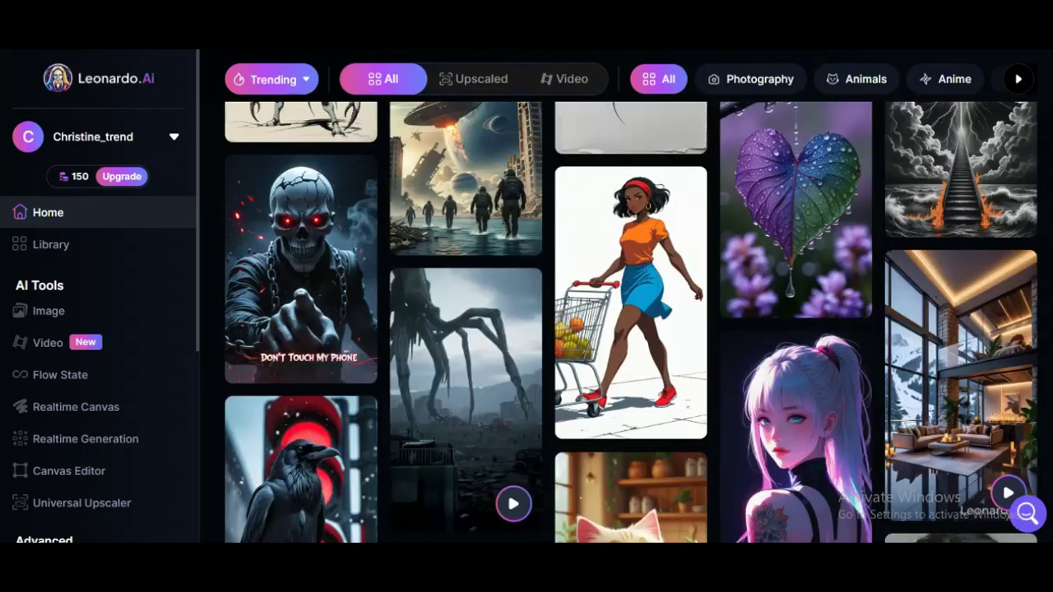
scroll(630, 321, "down", 5)
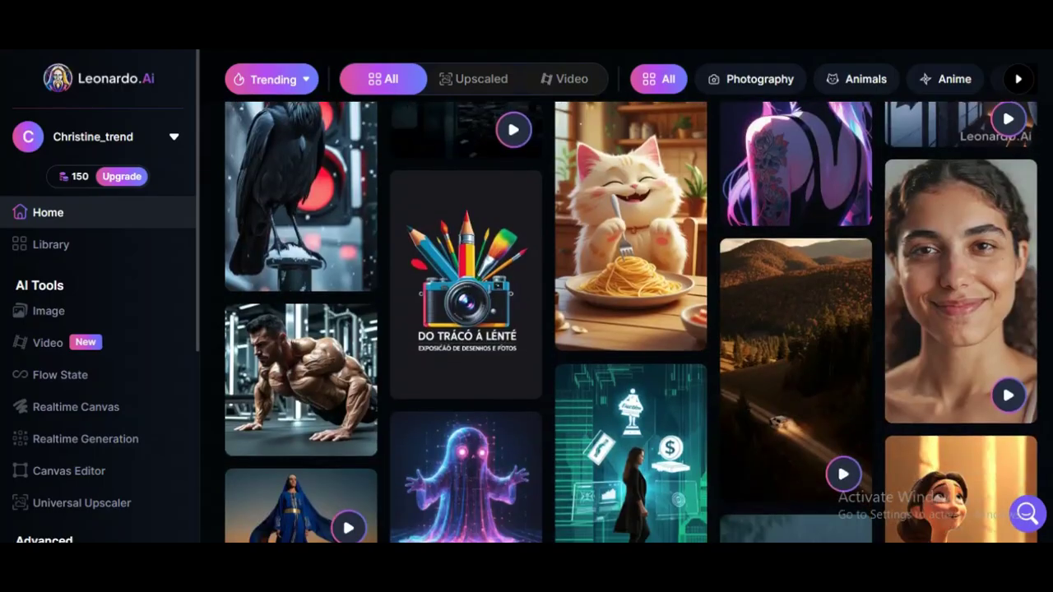
scroll(630, 320, "down", 3)
scroll(55, 228, "down", 2)
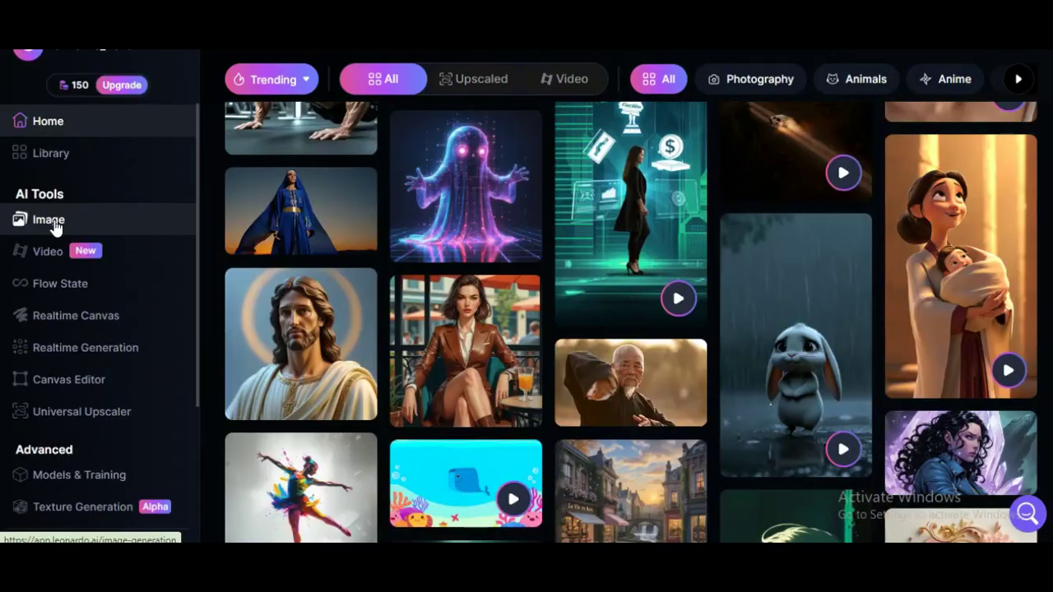
Step: Open the Image creation page and pick the Stock Photography card from the Models and Presets grid
left_click(52, 222)
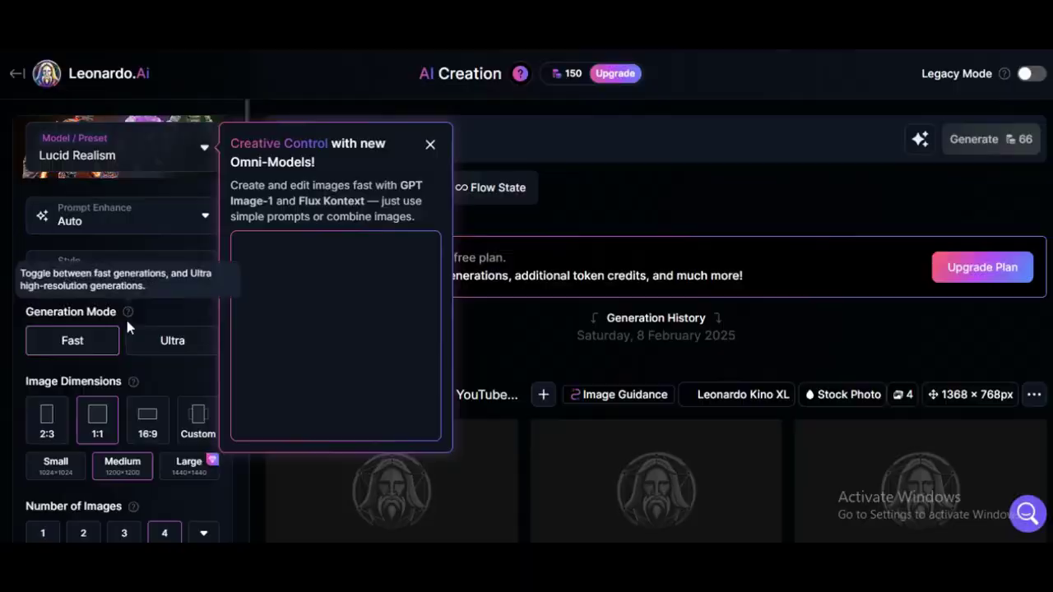
left_click(206, 153)
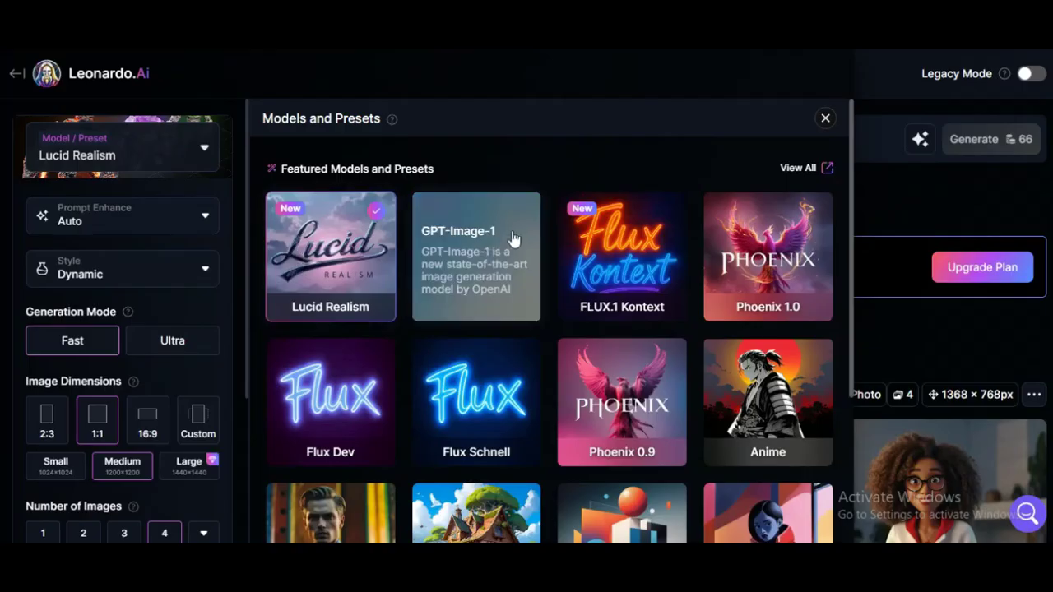
scroll(843, 344, "down", 3)
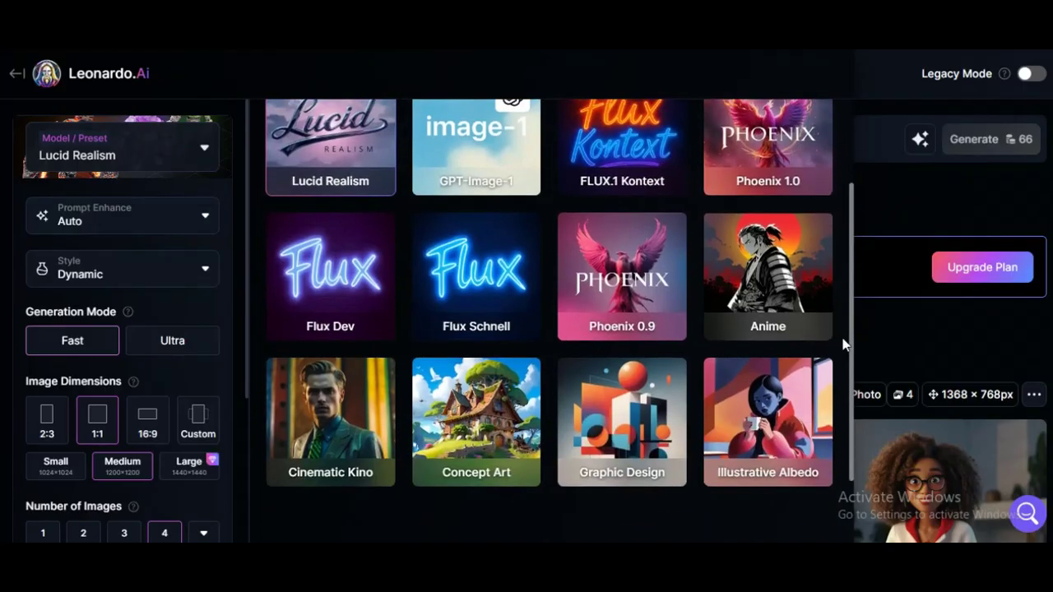
scroll(843, 344, "up", 1)
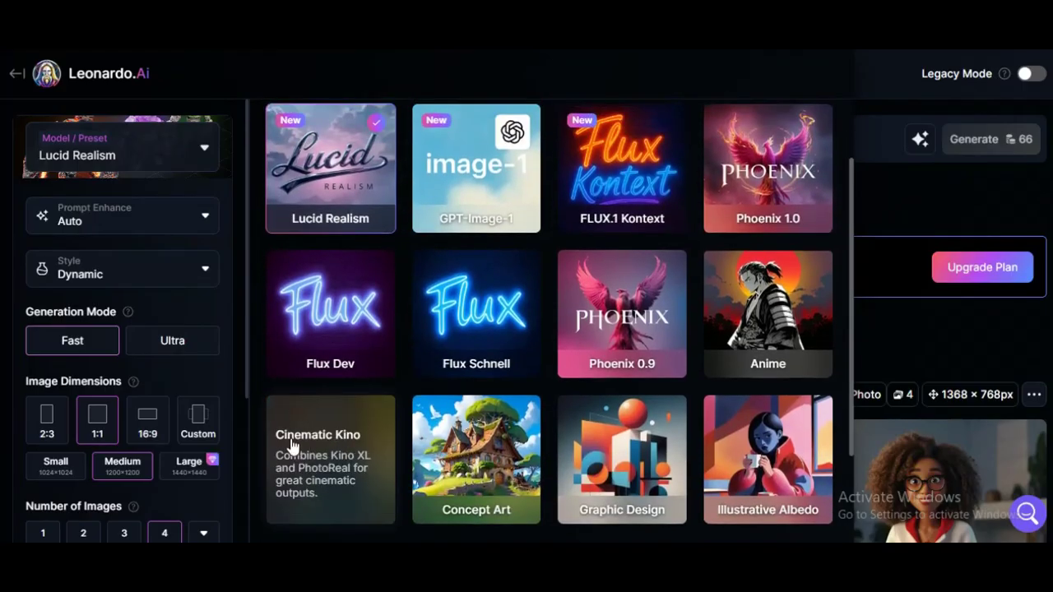
scroll(761, 452, "down", 3)
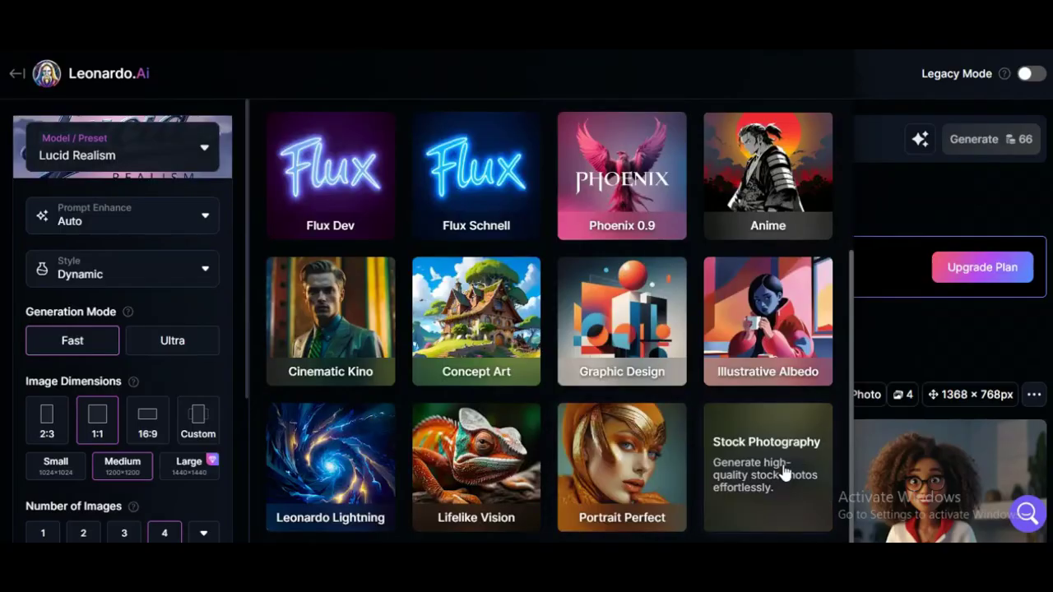
left_click(767, 448)
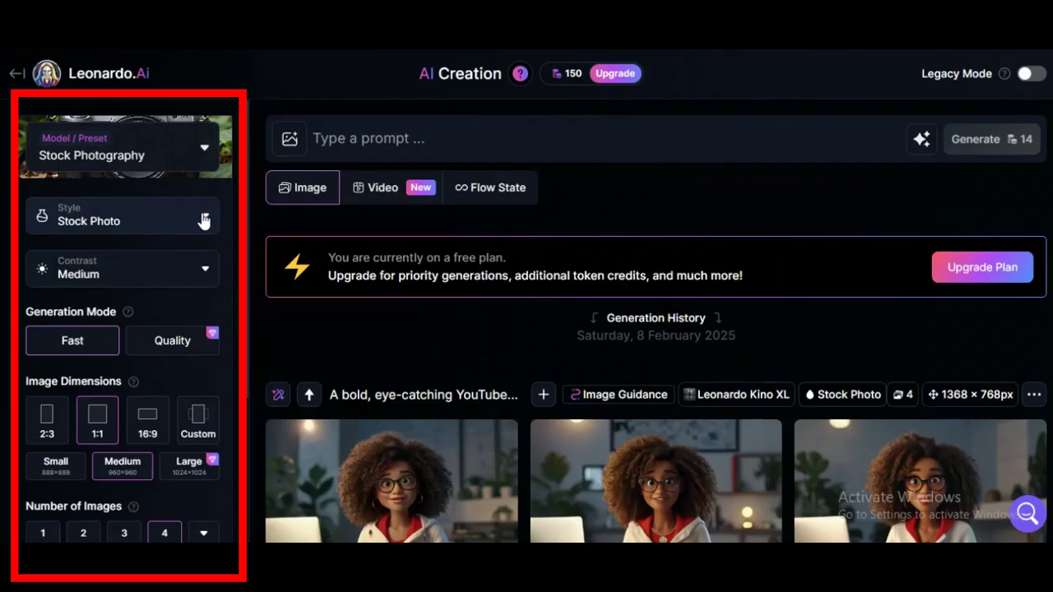
Step: Keep the style on Stock Photo and the contrast on Medium
left_click(185, 218)
left_click(184, 218)
left_click(186, 279)
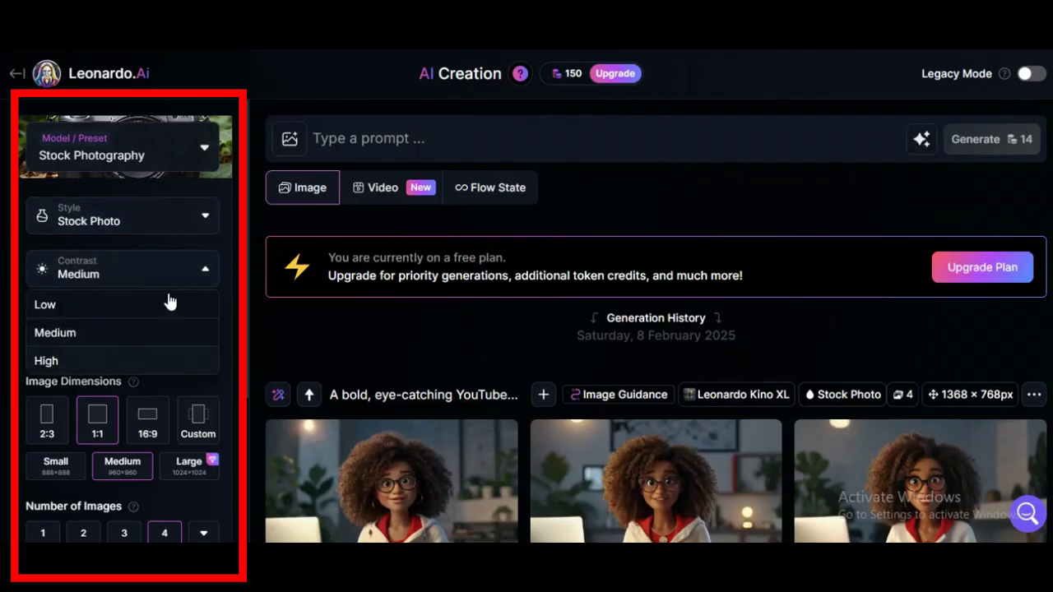
left_click(186, 277)
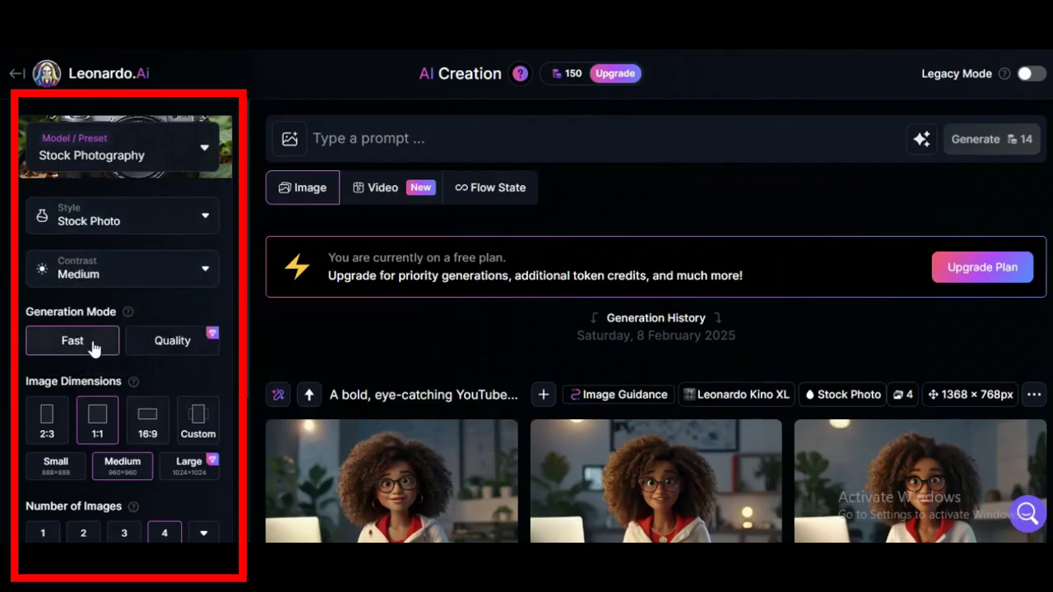
Step: Set the image dimensions to 16:9 widescreen (1280×720)
left_click(49, 418)
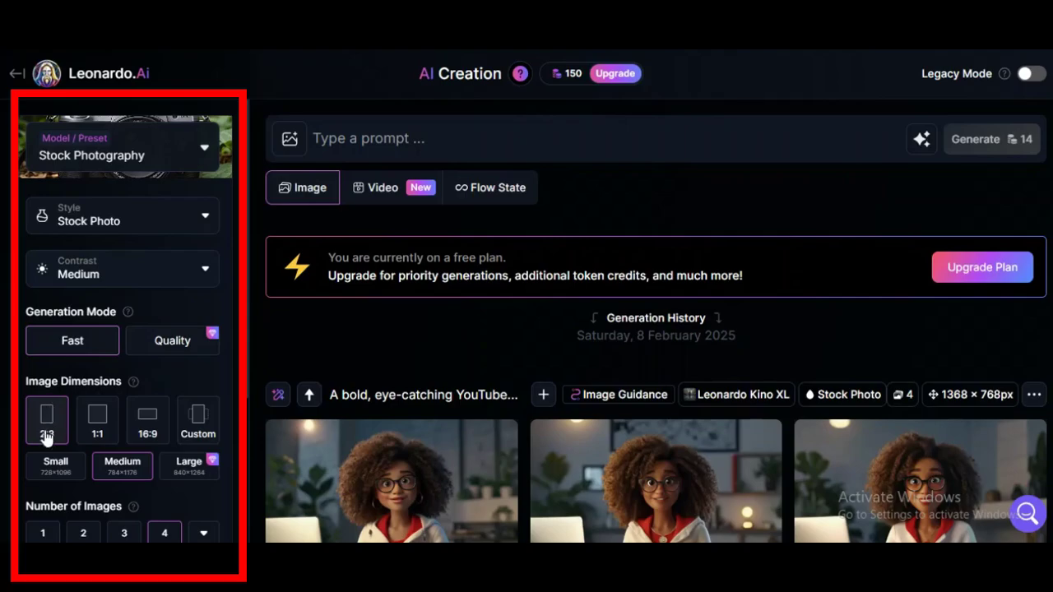
left_click(146, 421)
scroll(146, 421, "down", 1)
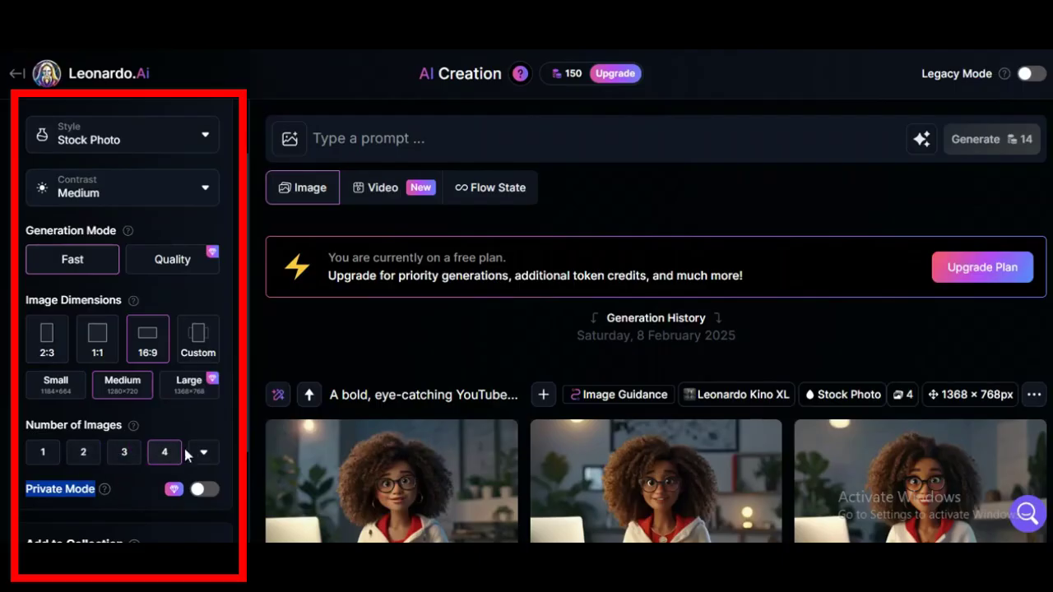
left_click(370, 138)
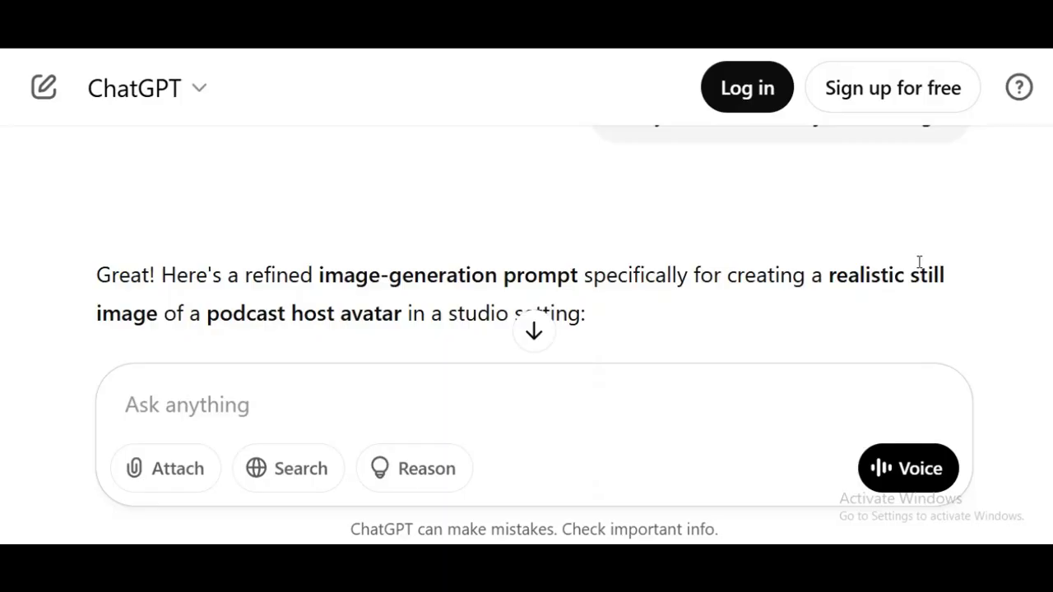
Step: Scroll to the Image Prompt section of the ChatGPT reply and select the italic prompt paragraph
scroll(919, 263, "up", 2)
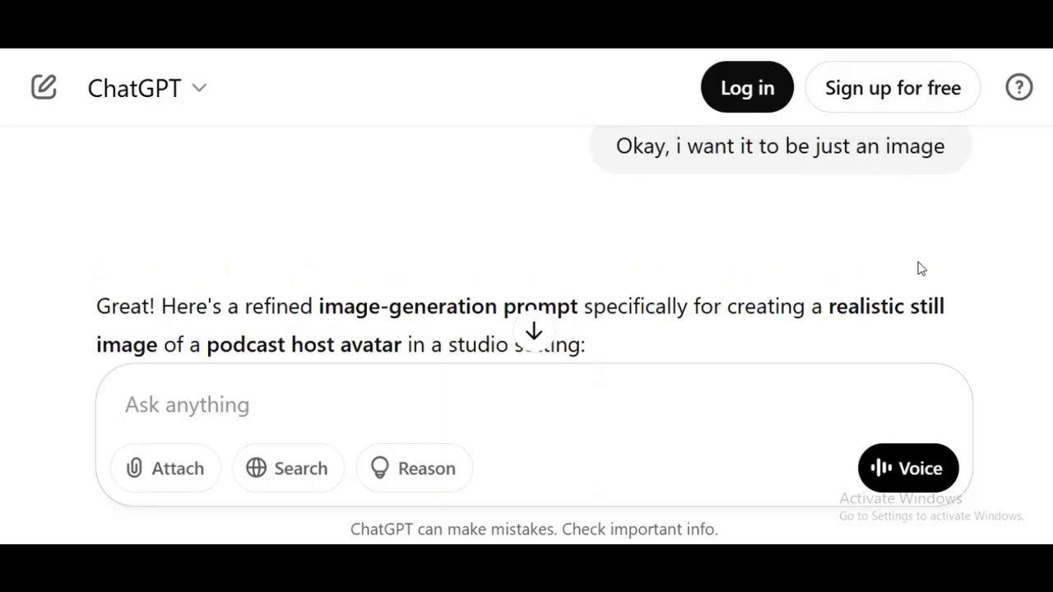
scroll(921, 269, "up", 1)
scroll(921, 269, "down", 3)
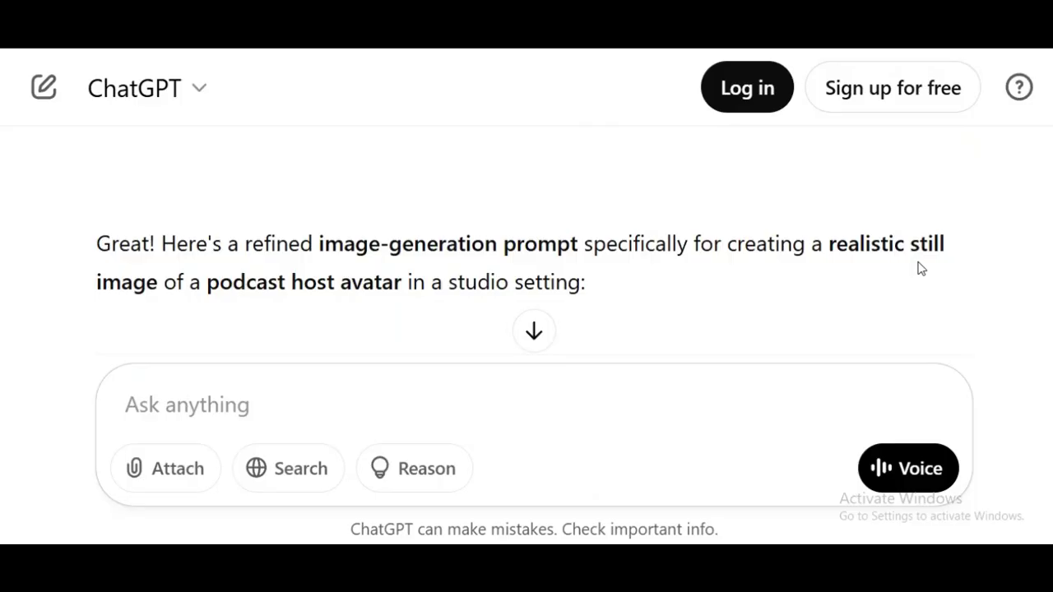
scroll(921, 269, "down", 7)
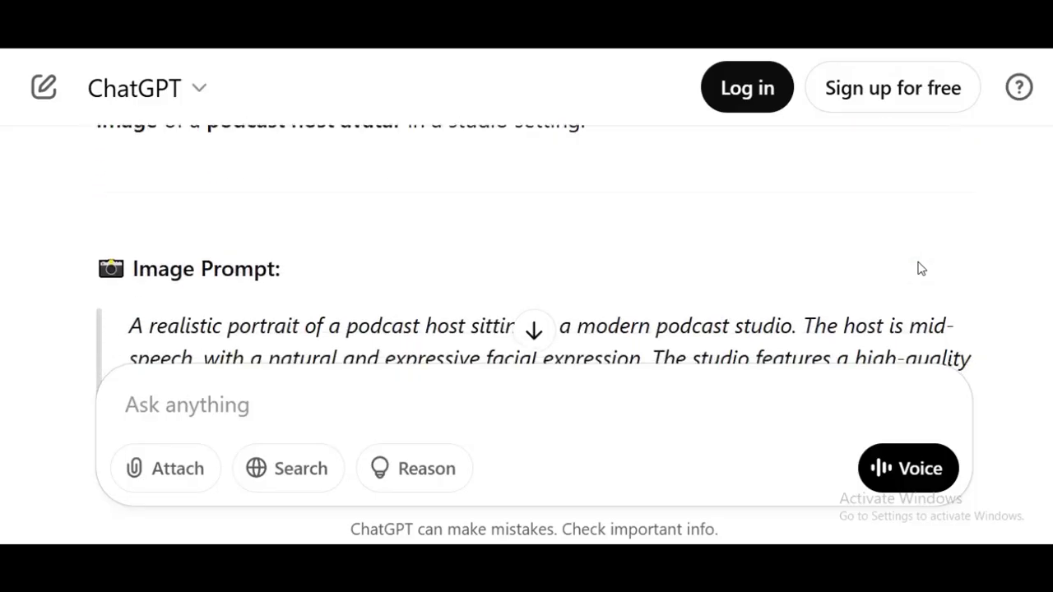
scroll(919, 262, "down", 3)
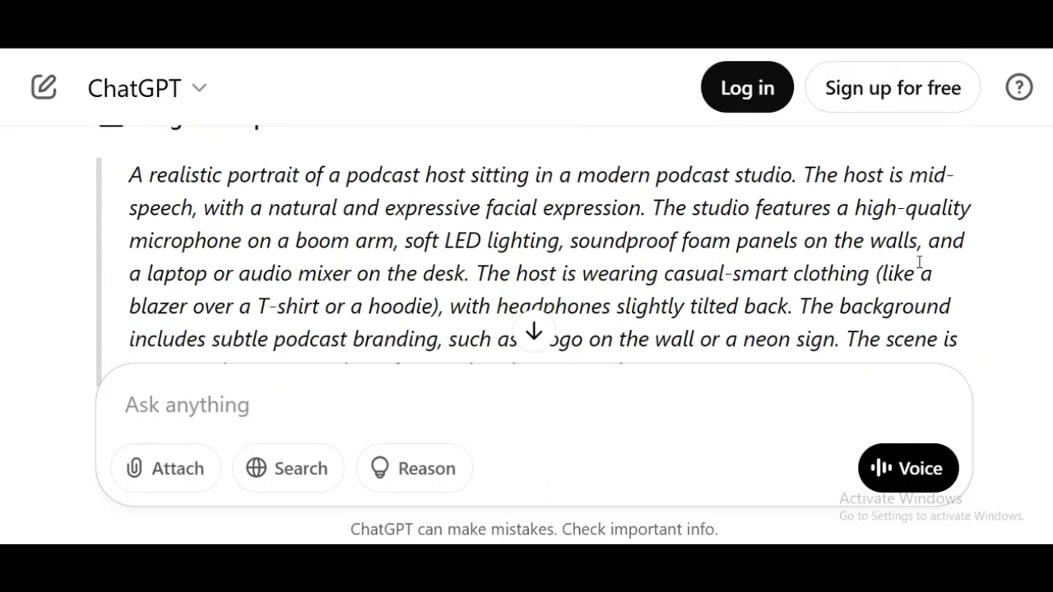
scroll(919, 261, "down", 1)
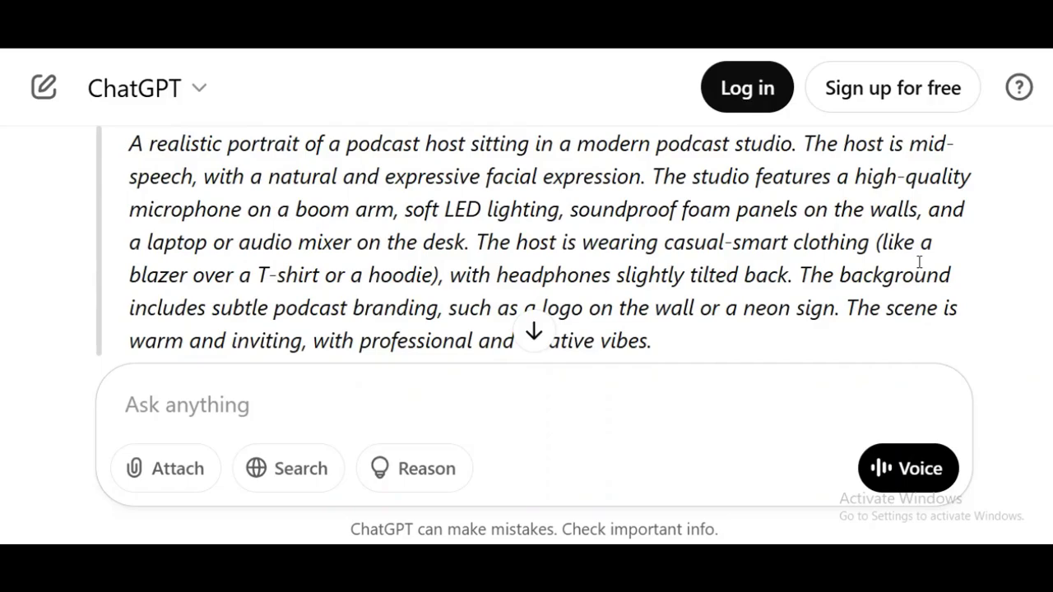
left_click_drag(477, 243, 590, 248)
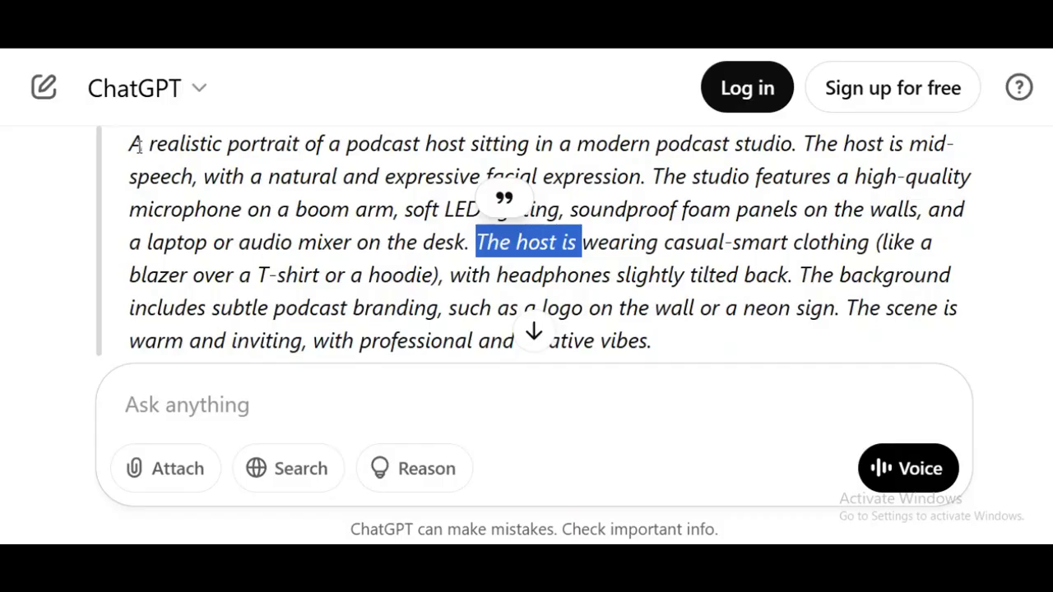
left_click_drag(133, 145, 653, 335)
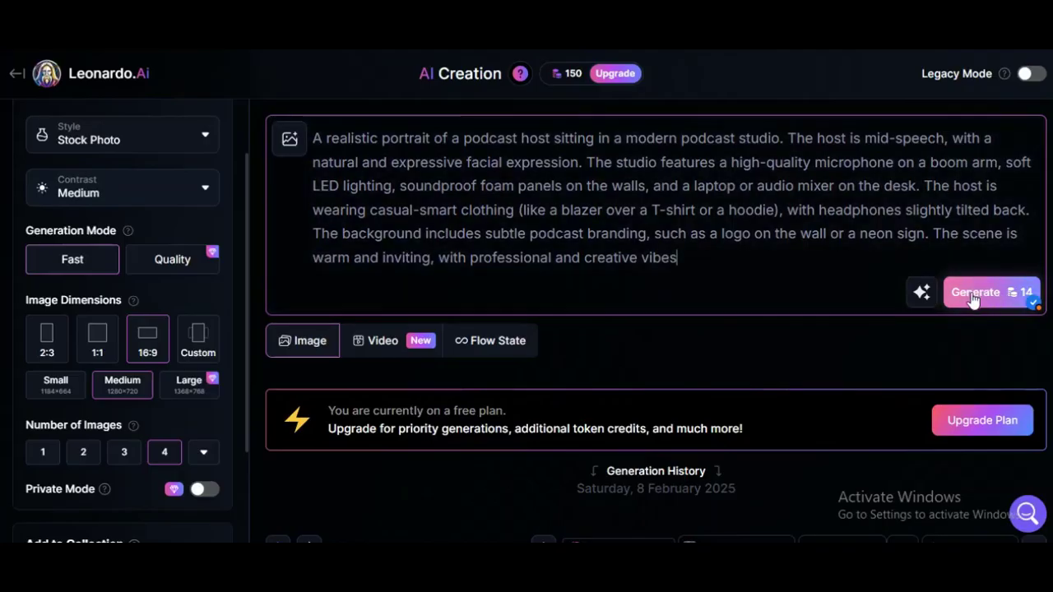
Step: Generate four podcast-host portraits and browse them full size, dismissing the editing intro
left_click(973, 296)
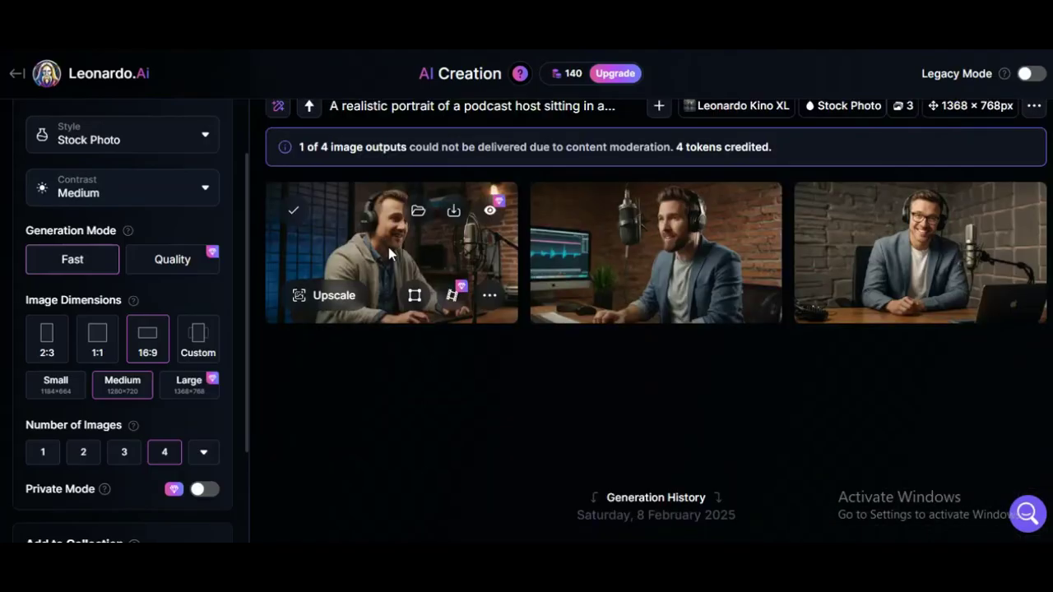
left_click(388, 247)
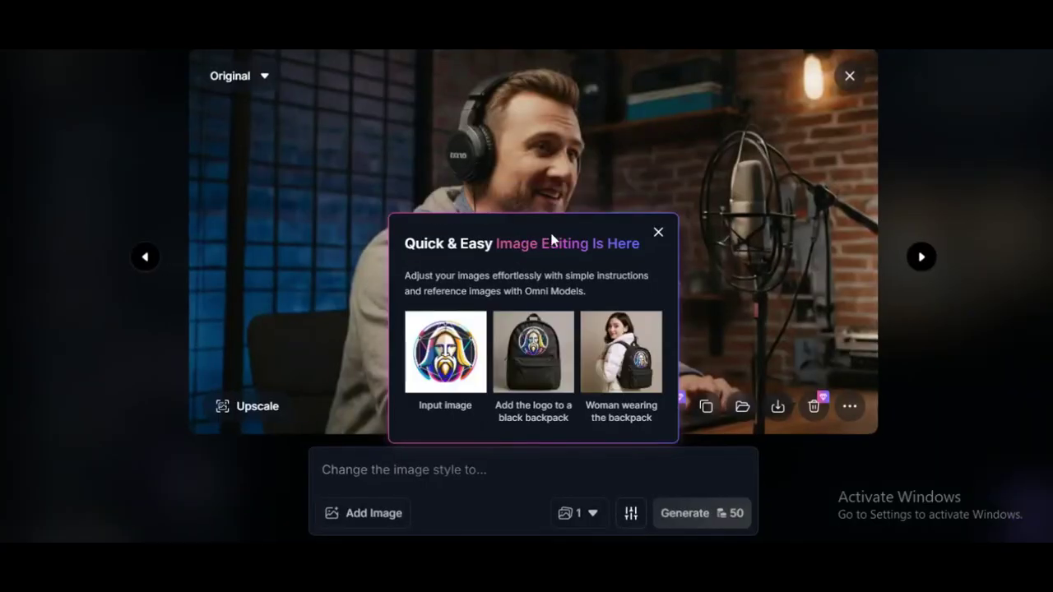
left_click(659, 206)
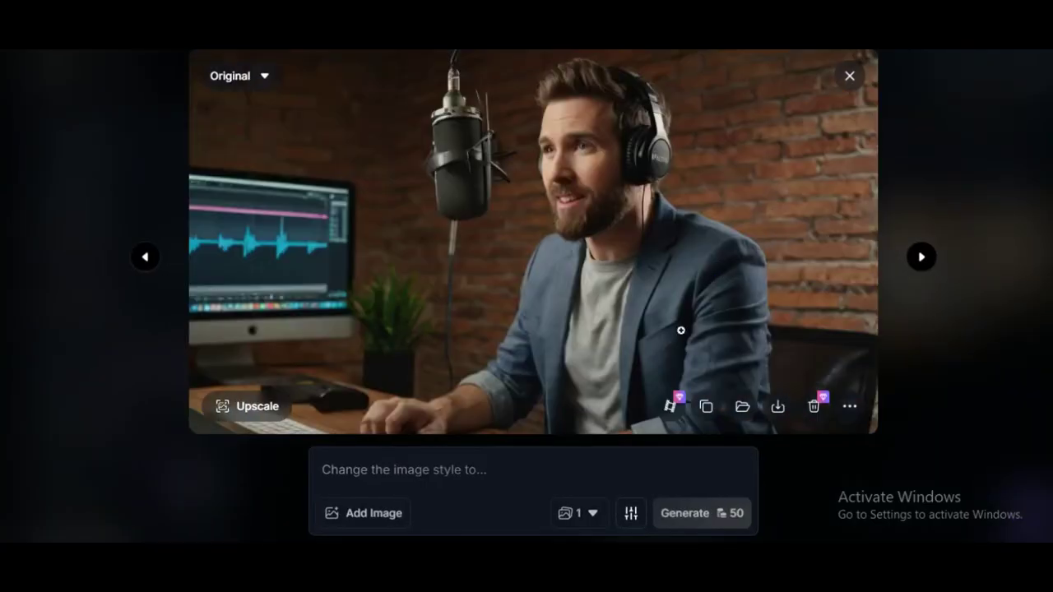
left_click(921, 259)
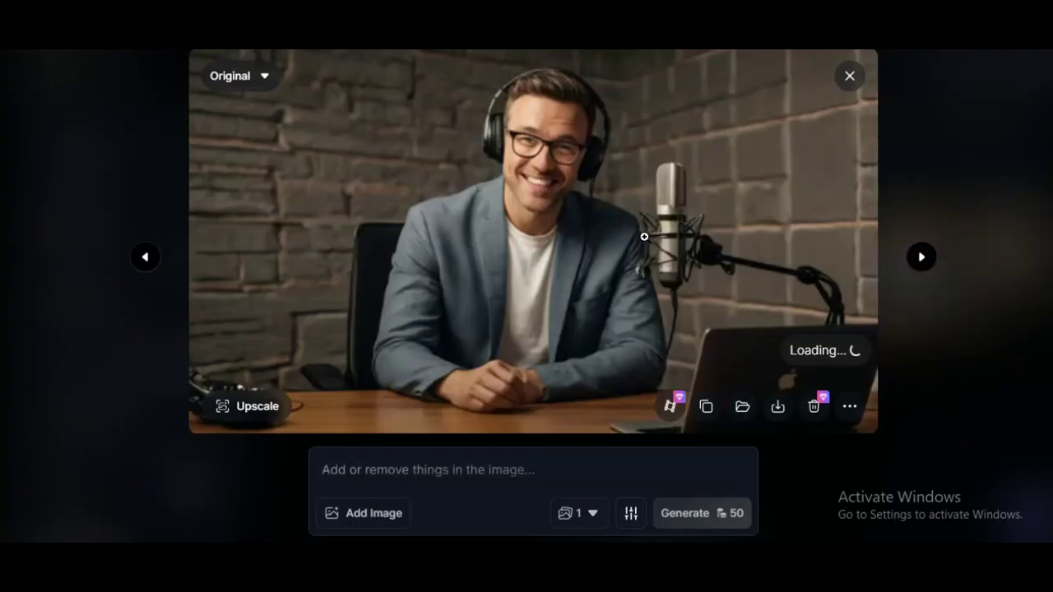
left_click(919, 262)
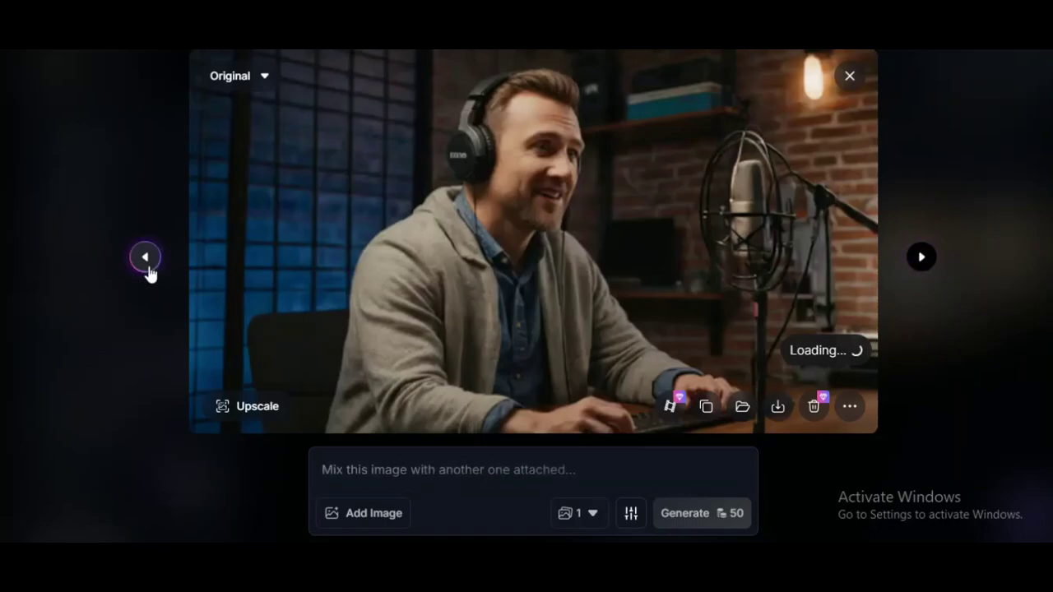
left_click(850, 77)
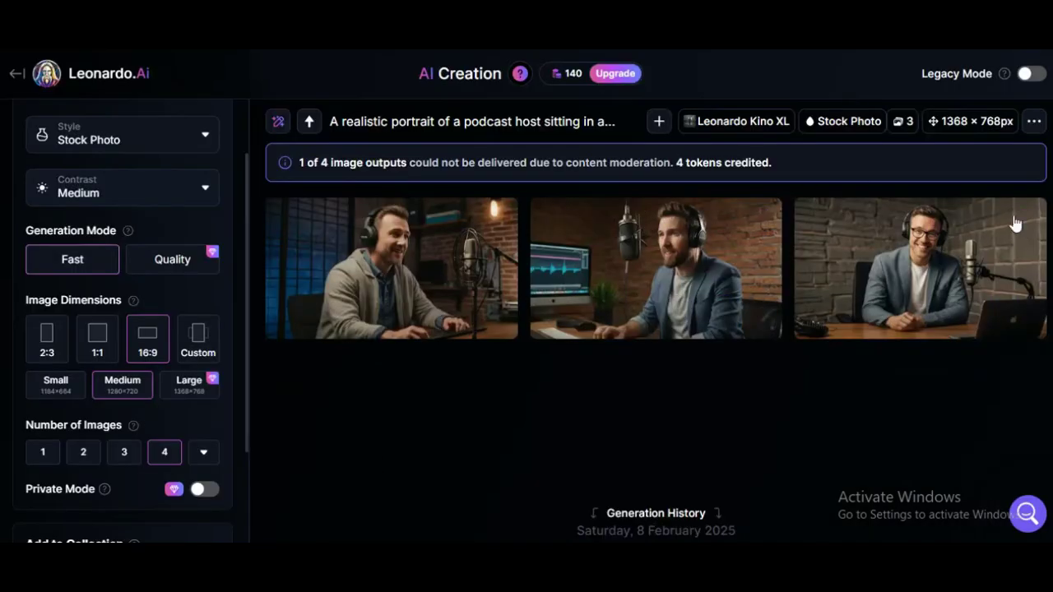
left_click(567, 210)
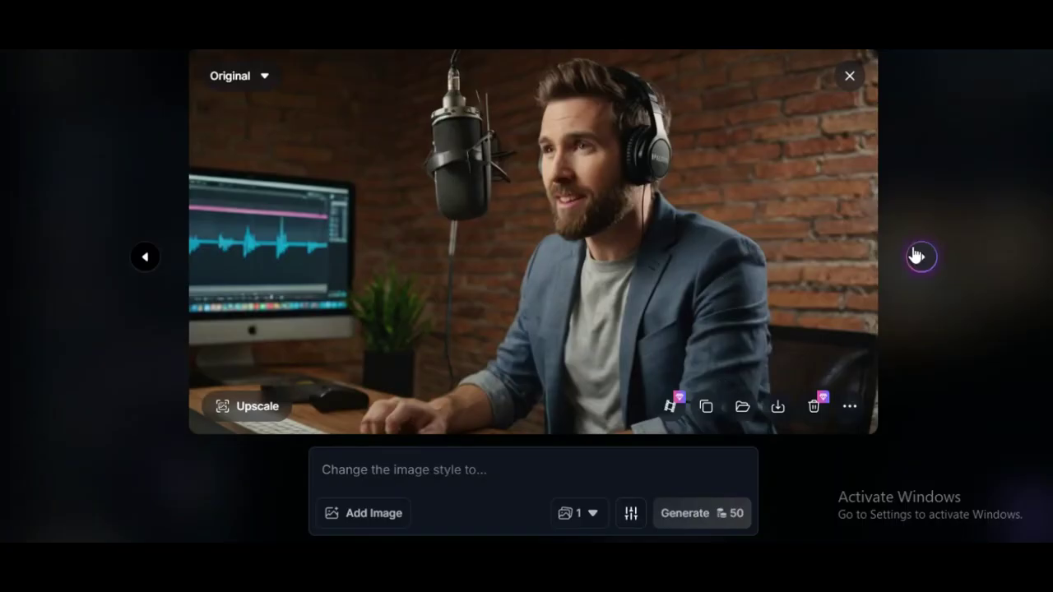
left_click(921, 260)
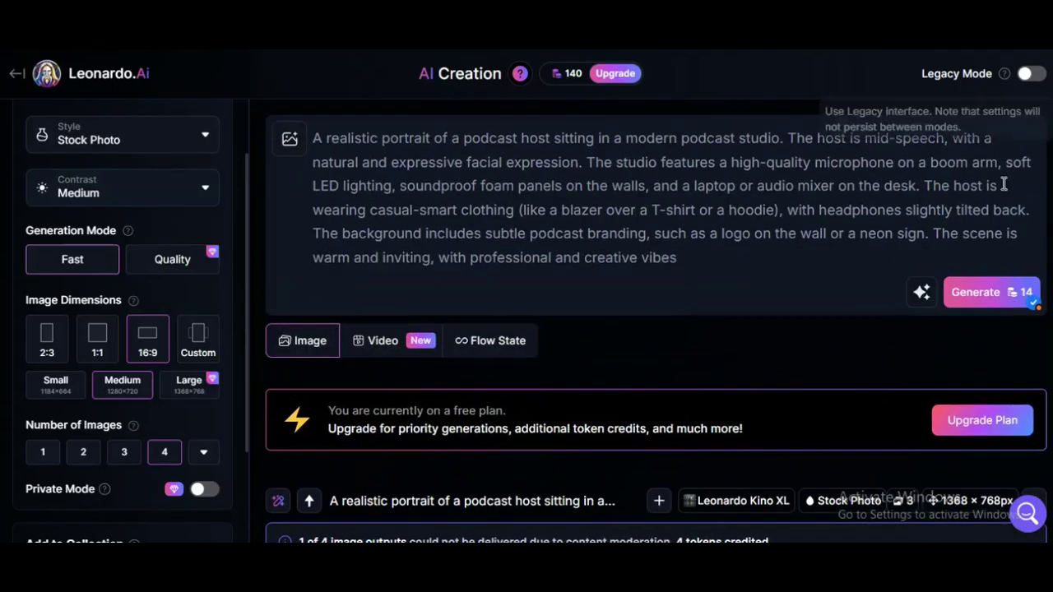
Step: Generate a second batch of podcast-host portraits and step through them full size
left_click(975, 299)
scroll(691, 288, "down", 4)
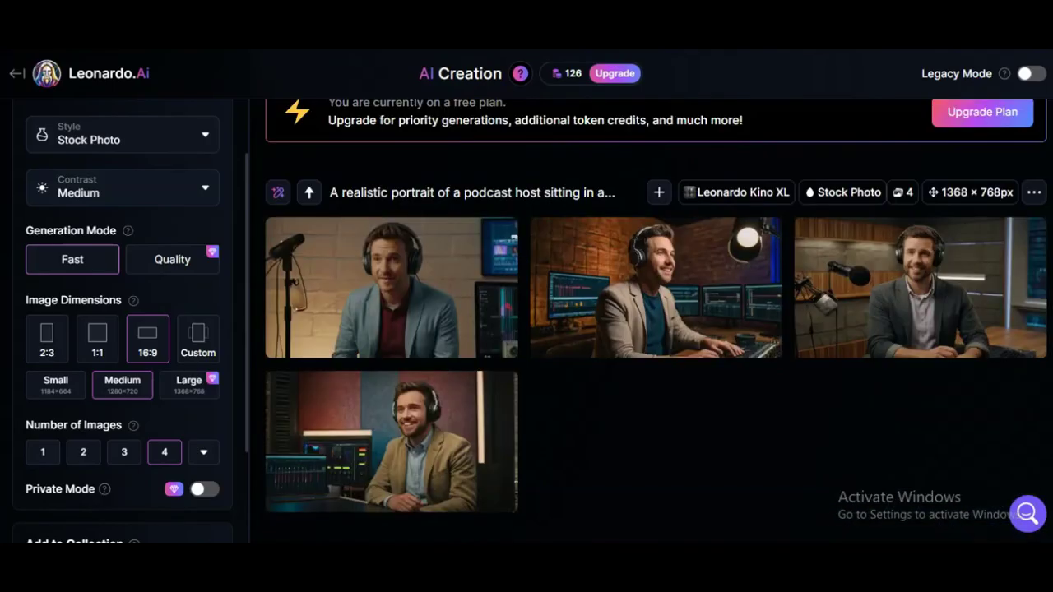
left_click(401, 280)
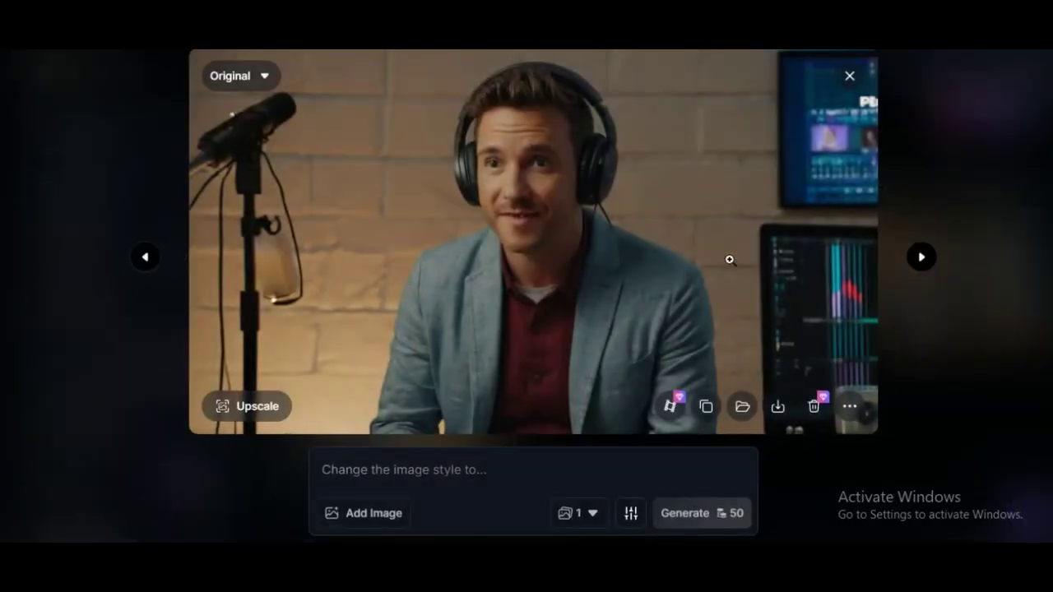
left_click(921, 257)
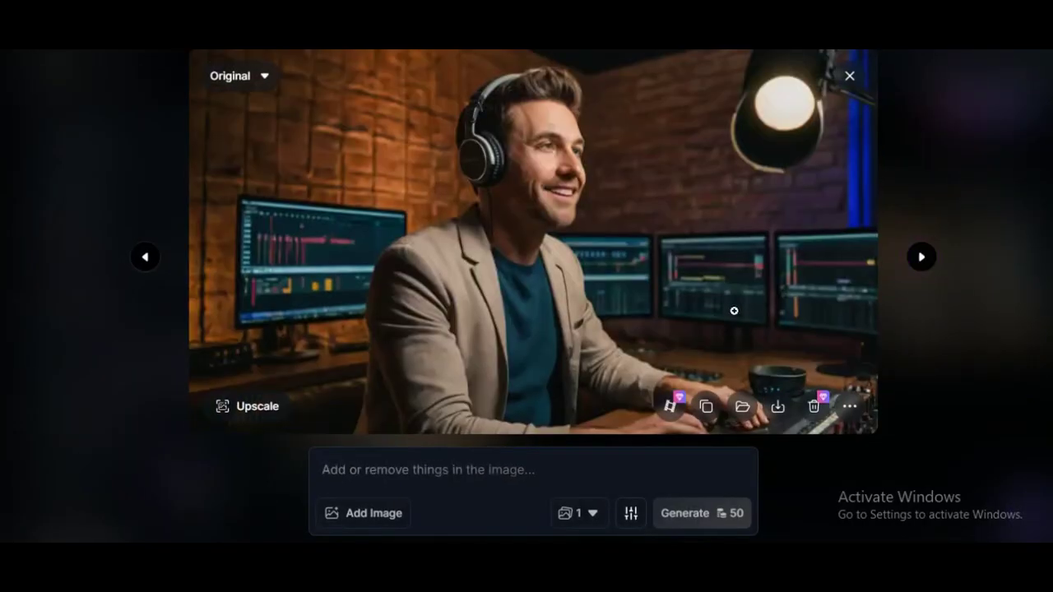
left_click(921, 258)
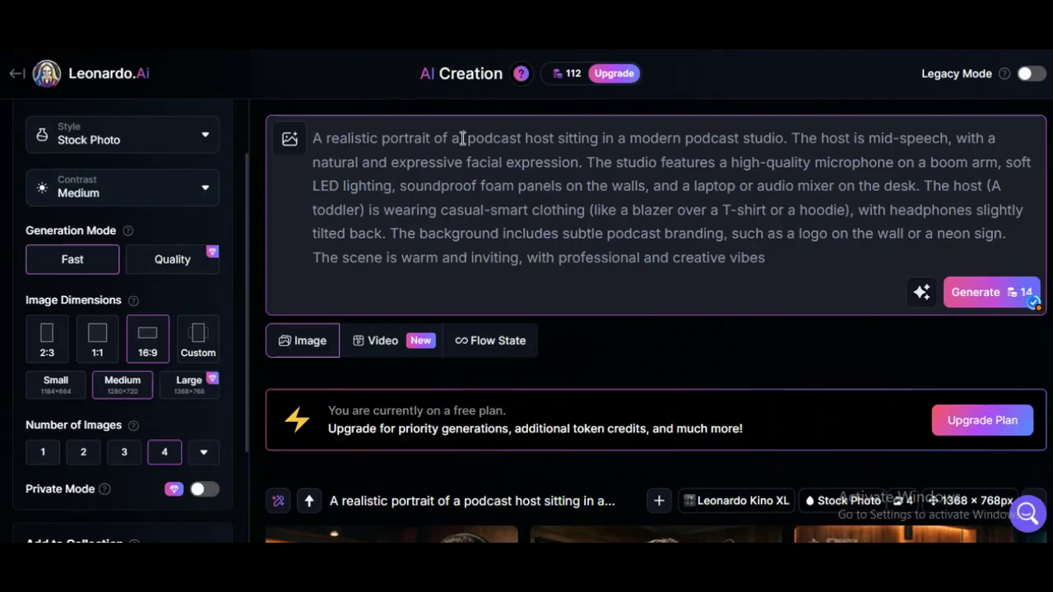
Step: Insert 'female Toddler' after 'portrait of a' in the prompt and generate new images
left_click(462, 138)
type("Toddler podcast host sitting in a modern podcast studio. The host is mid-speech,")
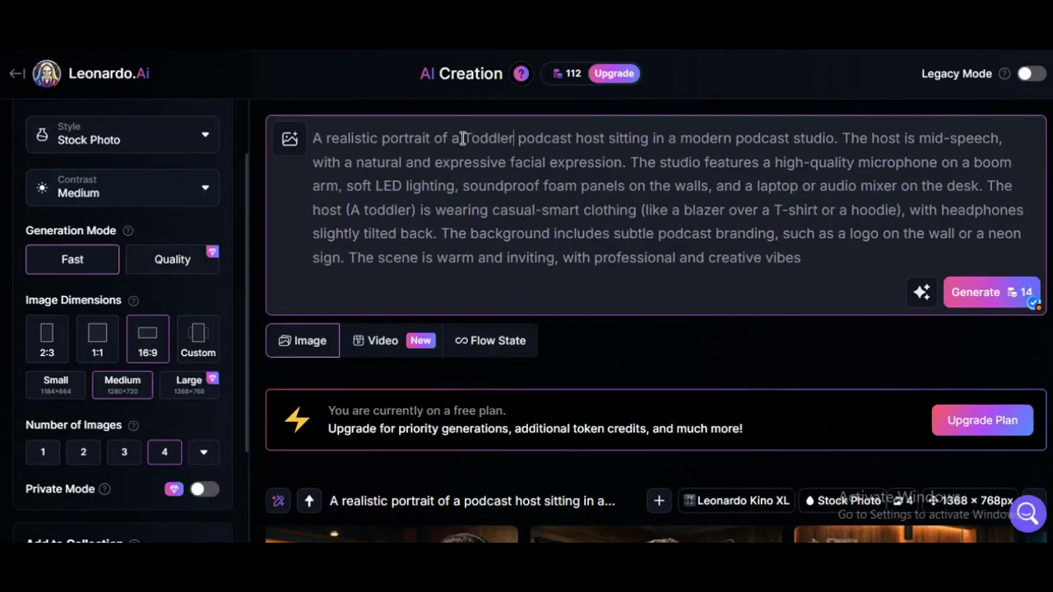
left_click(462, 138)
type("female")
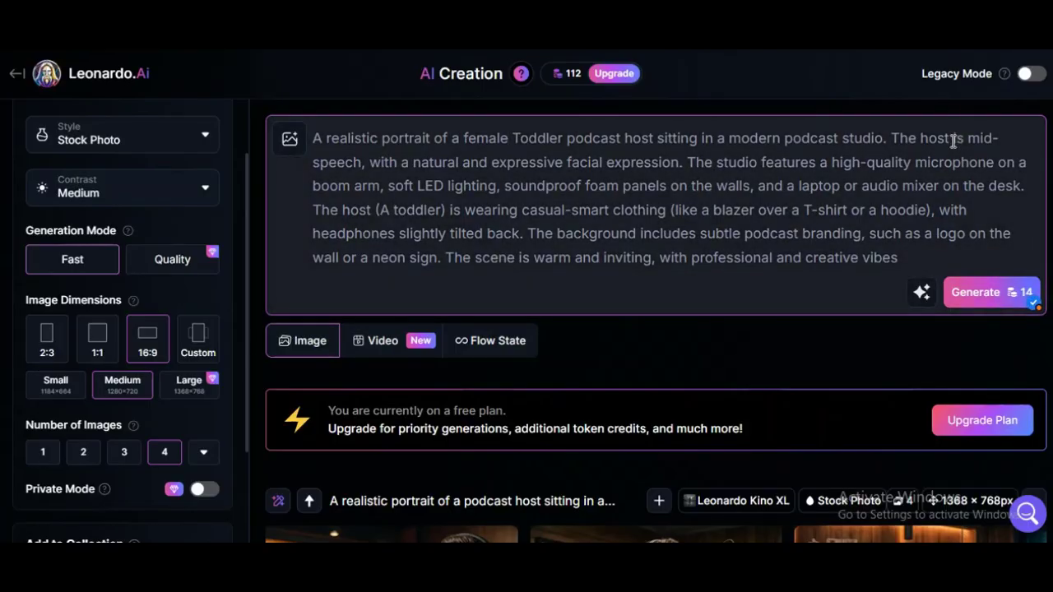
left_click(975, 294)
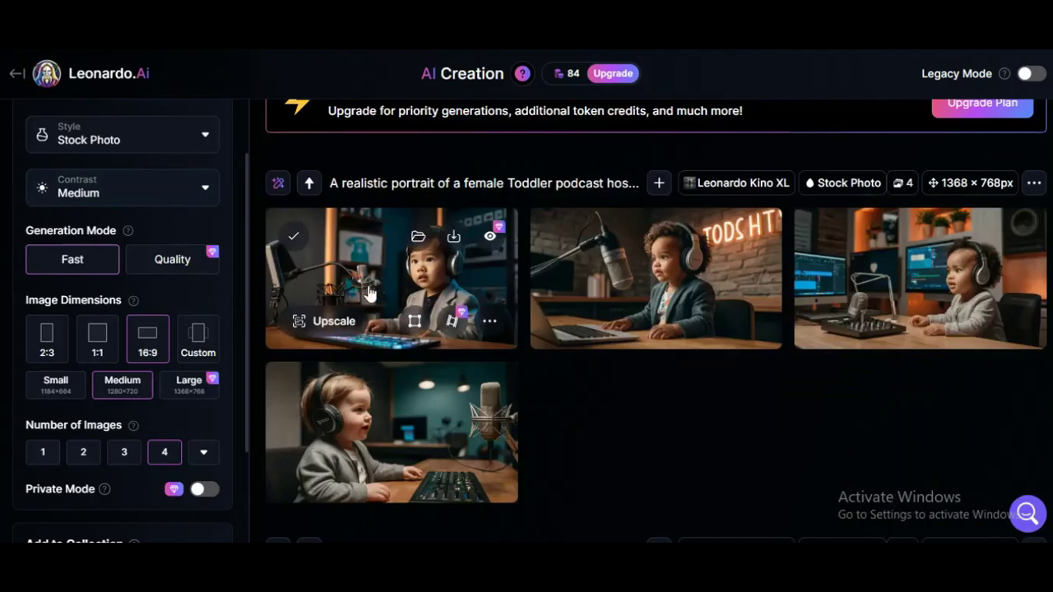
Step: Step through the toddler images full size and download one of them
left_click(357, 246)
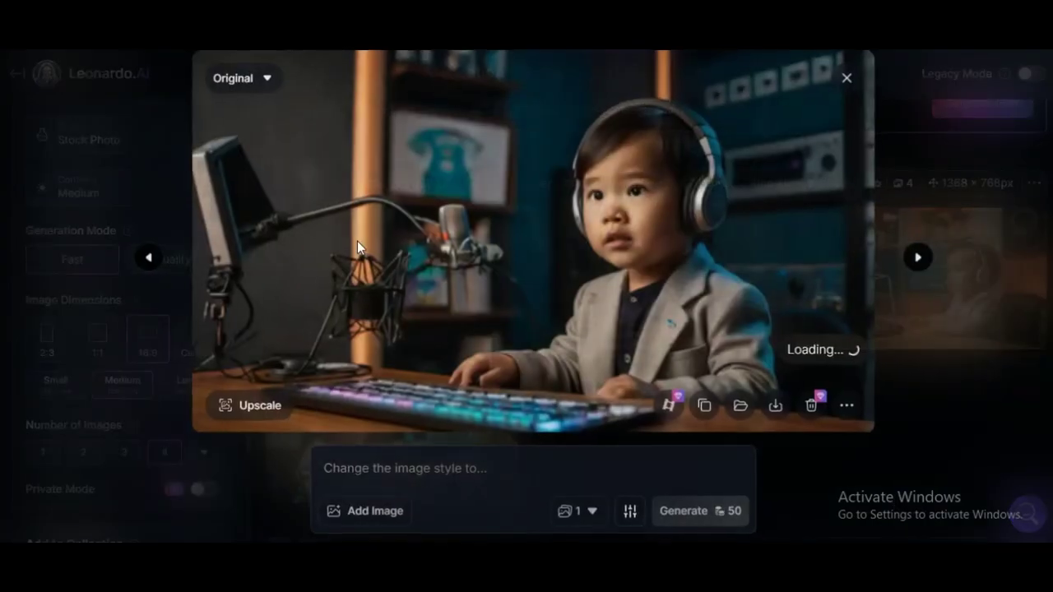
left_click(922, 257)
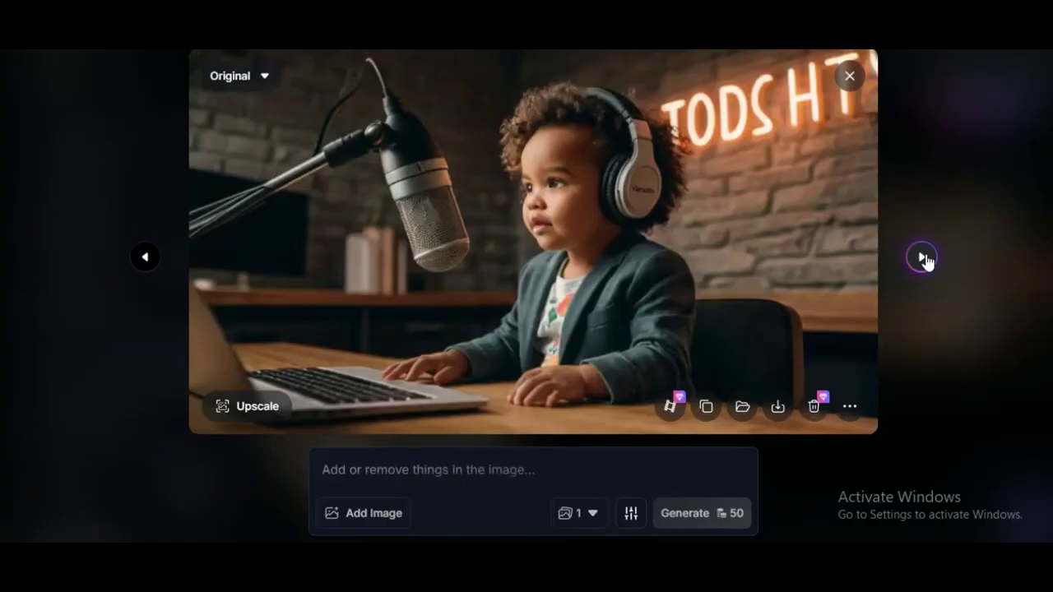
left_click(922, 257)
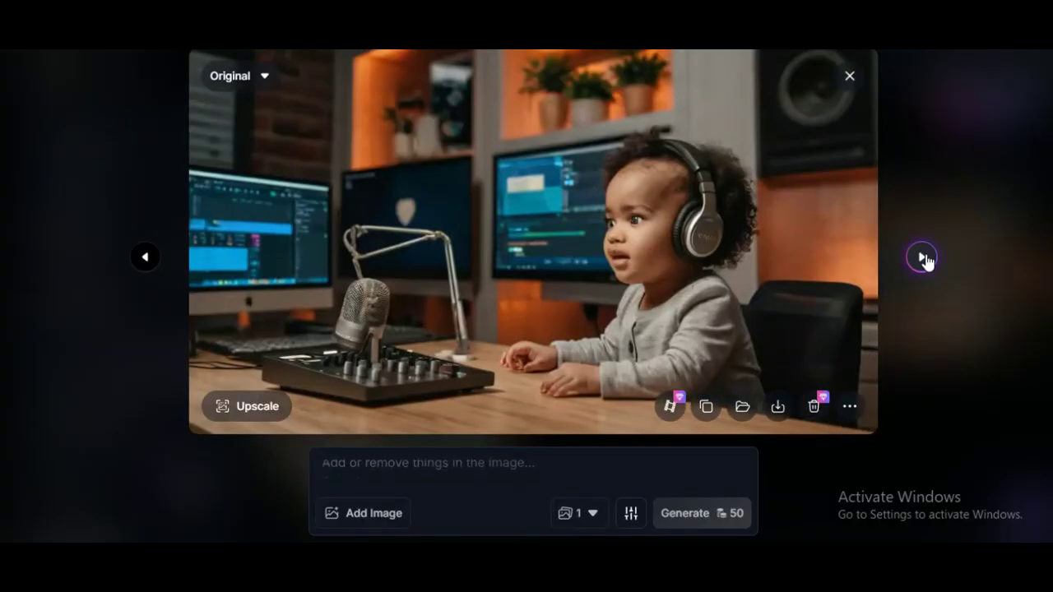
left_click(922, 258)
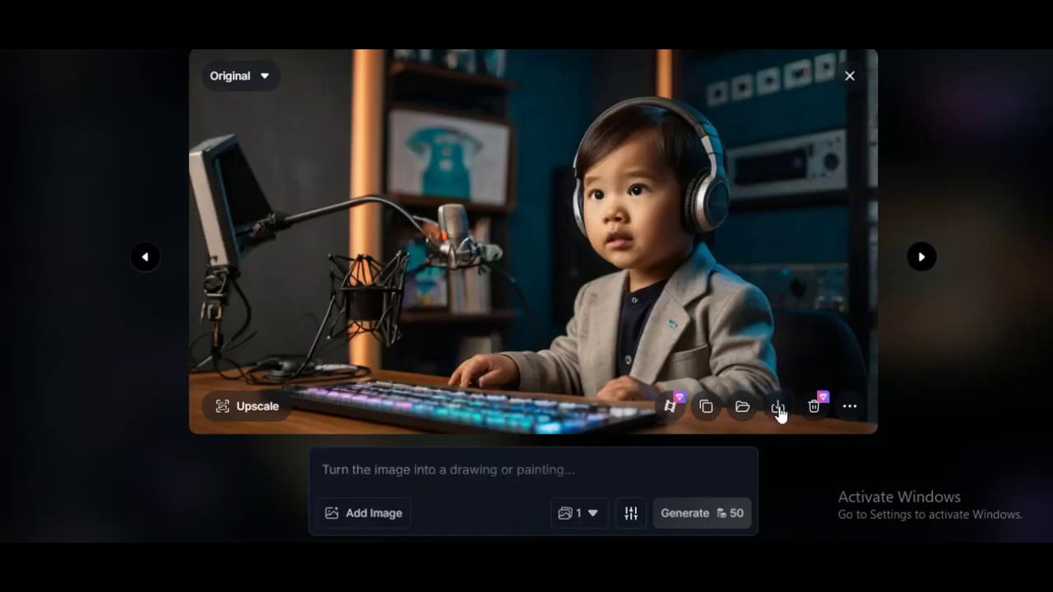
left_click(919, 257)
left_click(778, 407)
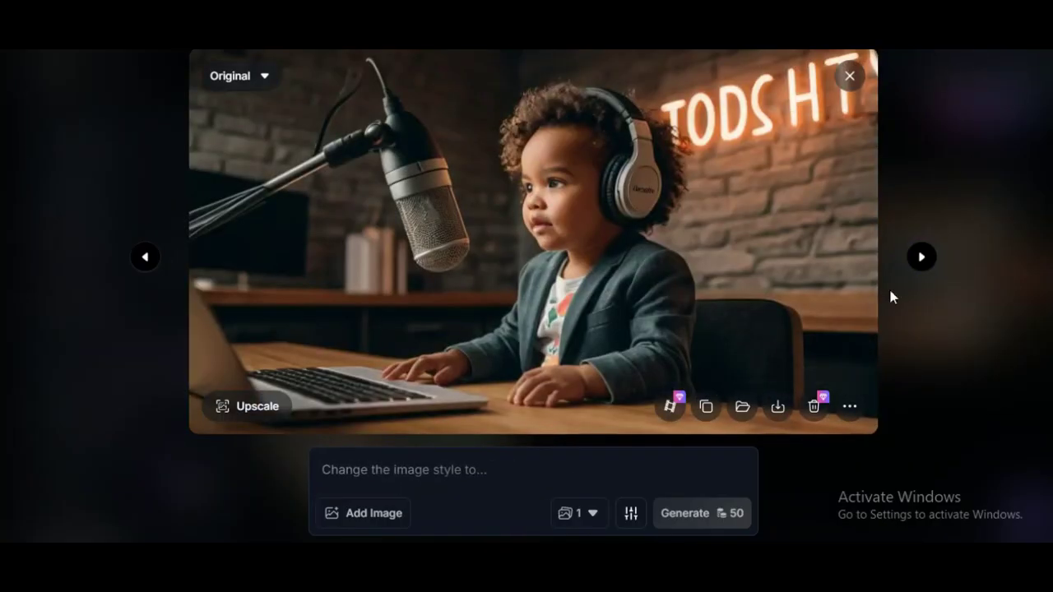
Step: Go to the blond toddler at the mixing desk and start an edit prompt for it
left_click(922, 258)
left_click(922, 257)
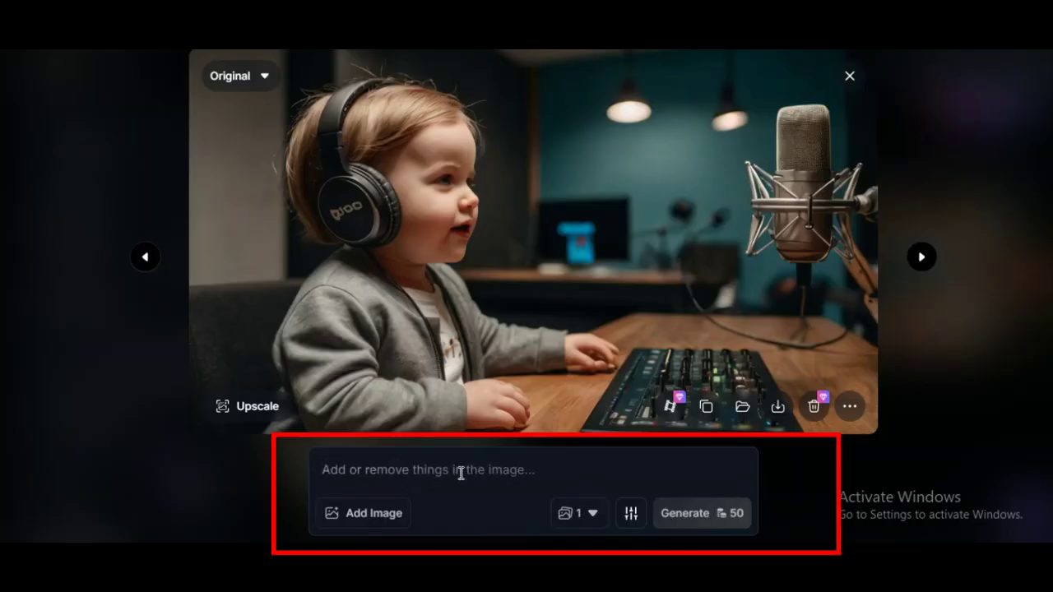
left_click(654, 461)
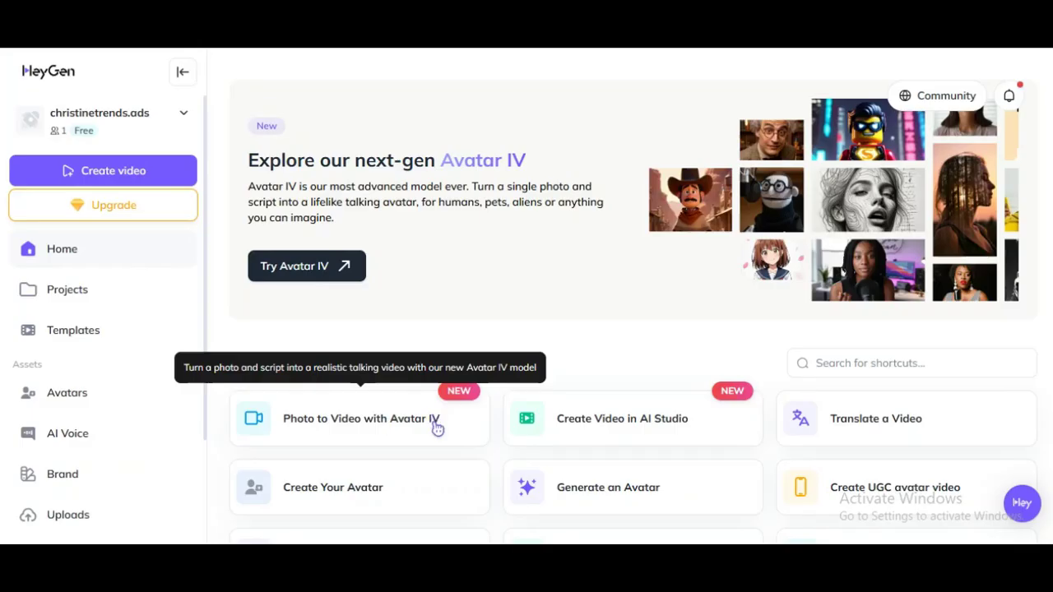
Step: Start an Avatar IV photo-to-video project with the toddler podcaster photo and select the Script field
left_click(391, 419)
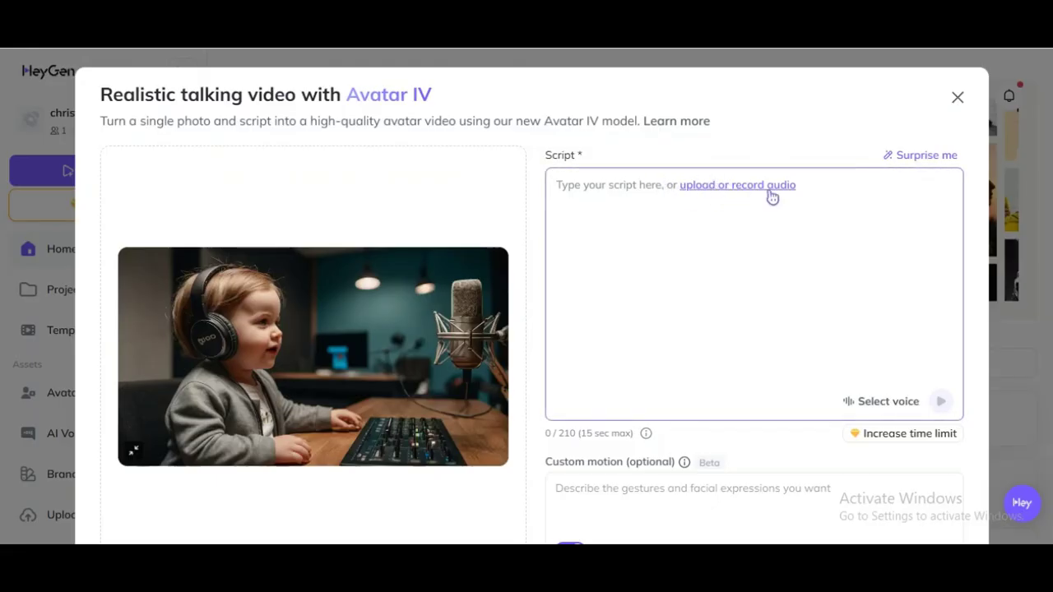
left_click(570, 215)
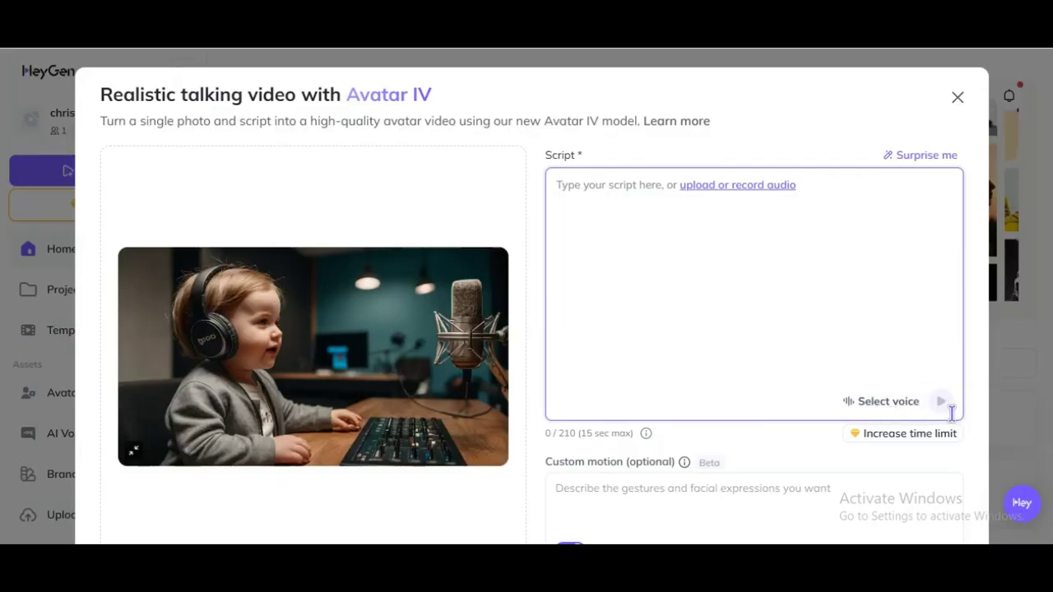
scroll(345, 387, "down", 2)
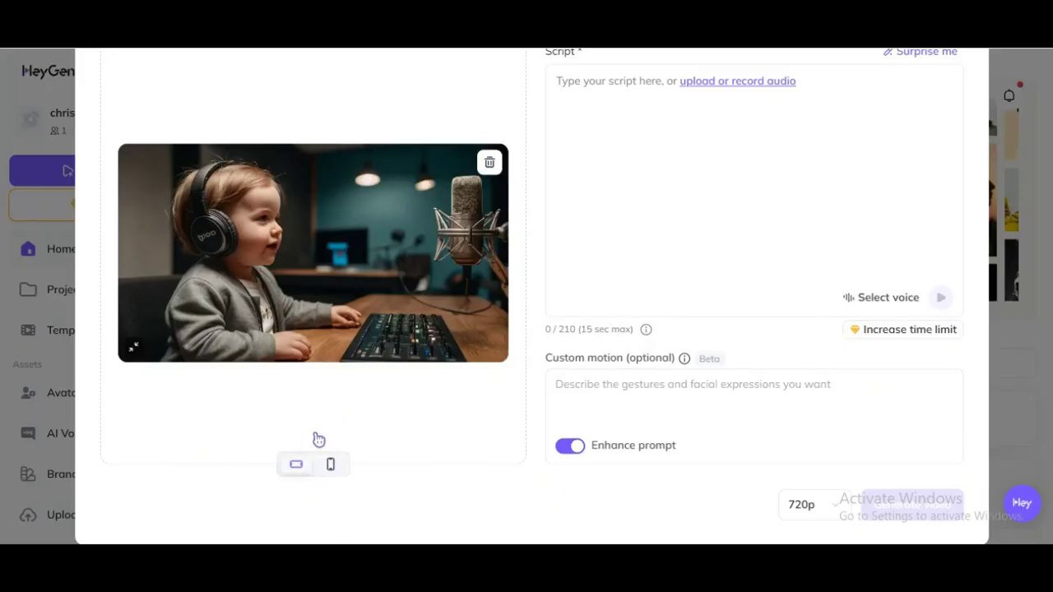
Step: Keep the video in landscape orientation and select the blank Custom motion field
left_click(296, 467)
scroll(576, 390, "down", 1)
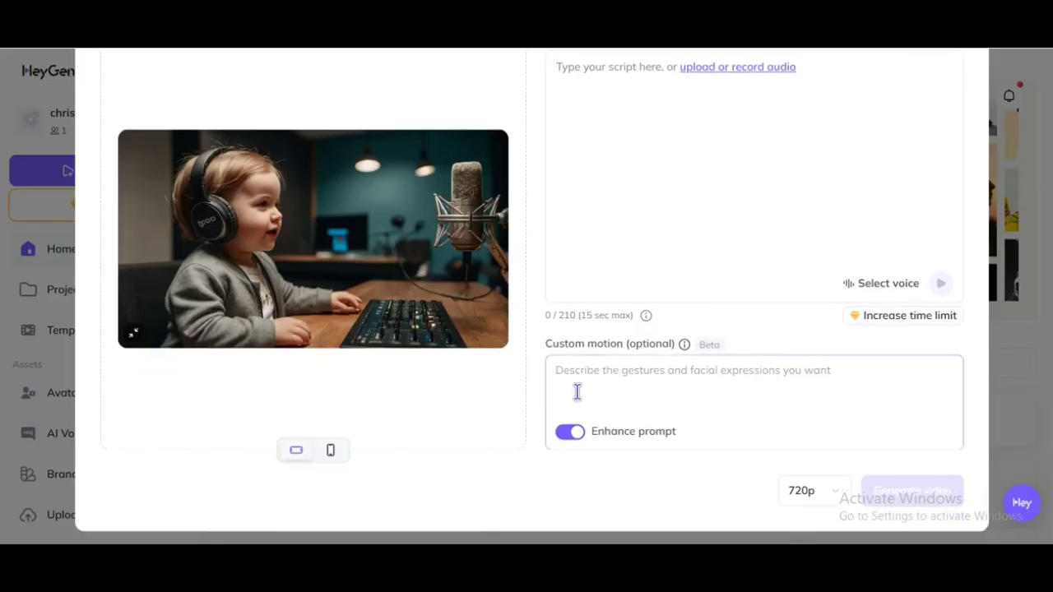
left_click(560, 372)
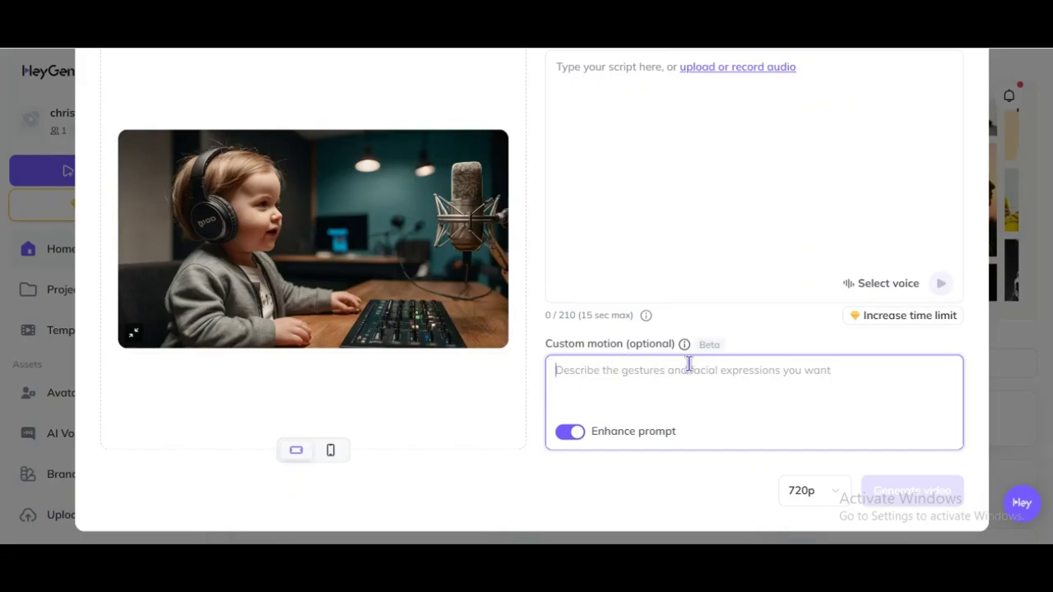
mouse_move(684, 345)
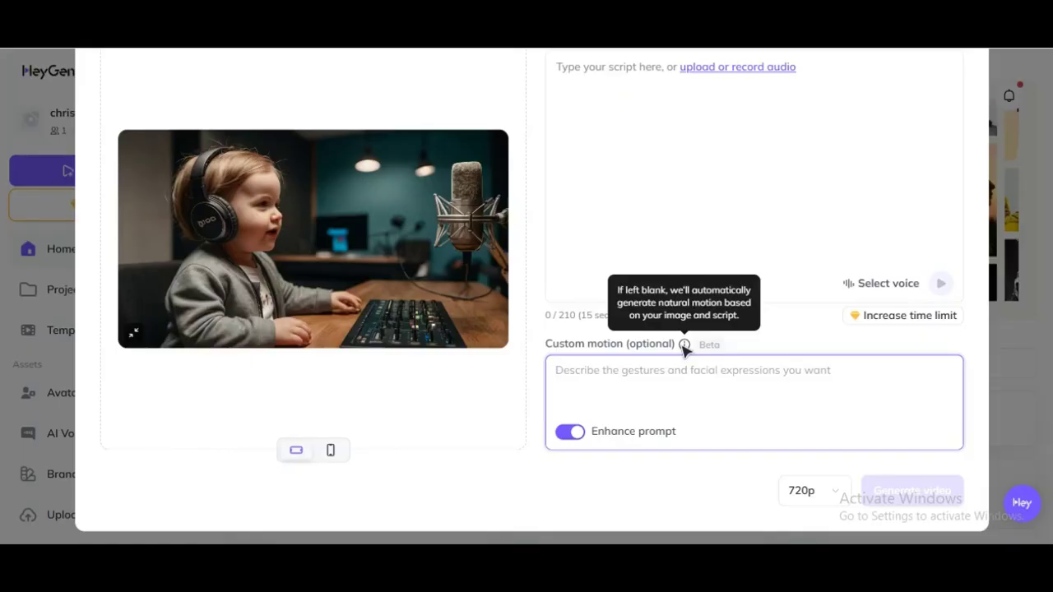
scroll(562, 188, "up", 2)
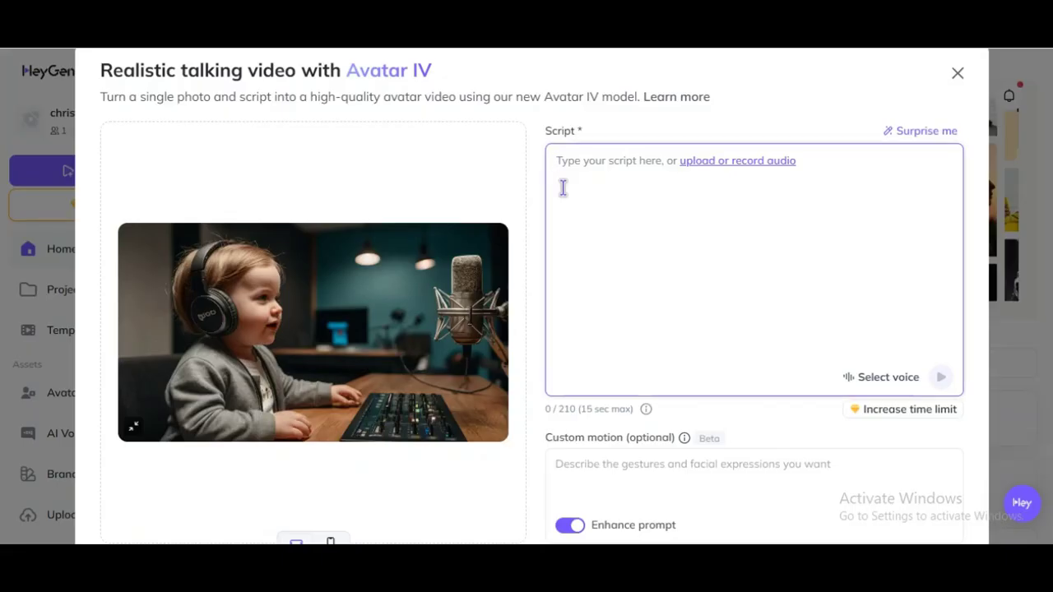
Step: Paste the 191-character baby podcast script and browse voices by language, accent and emotion
type("Wait… have you seen that baby podcast video? A literal baby — mic'd up, headphones on — looking more professional than half of us! It's viral for a reason, and honestly? I can't stop watching")
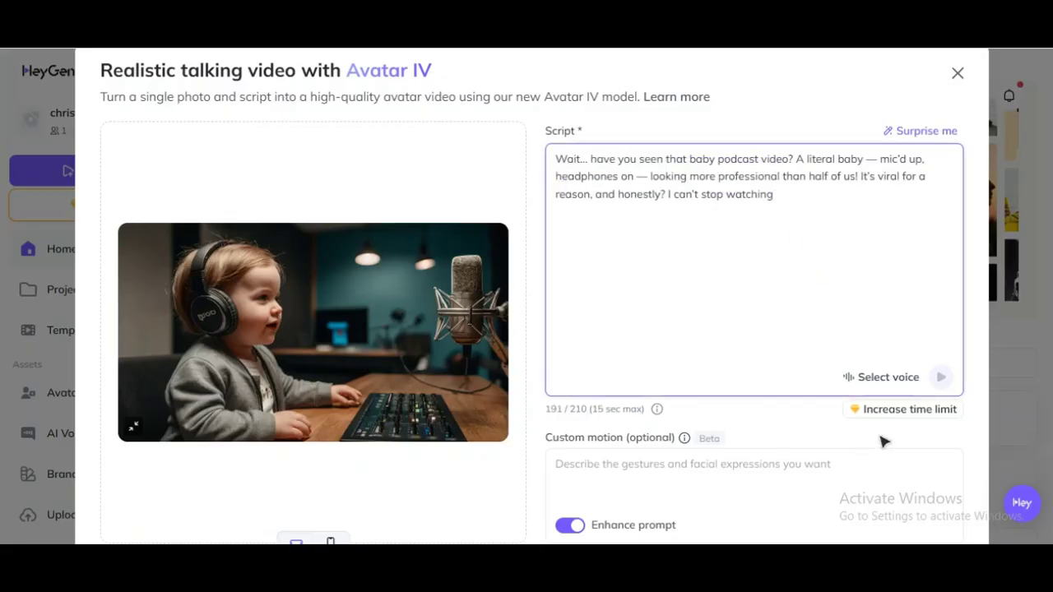
left_click(928, 385)
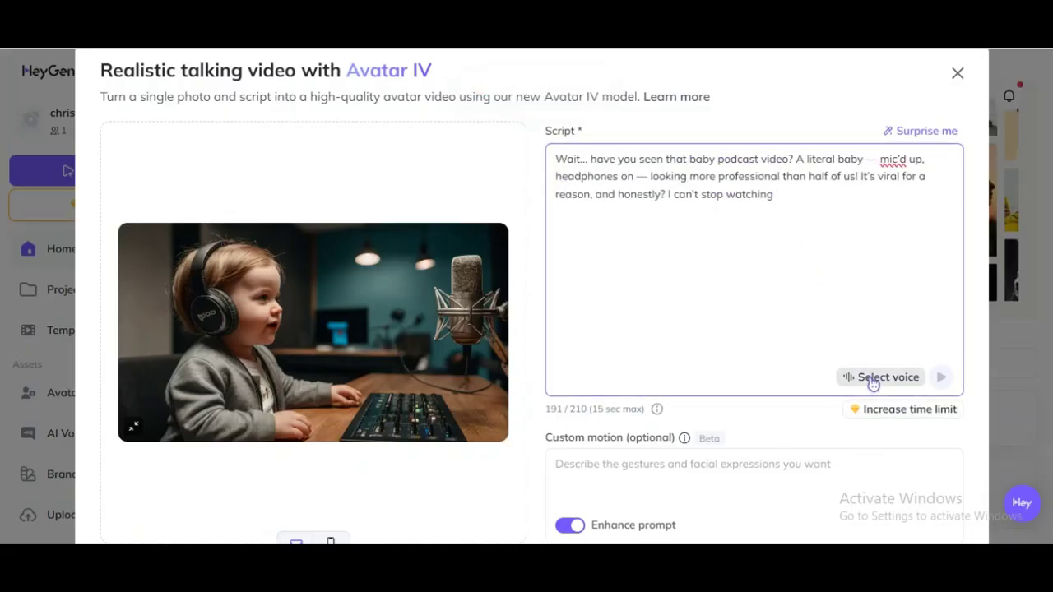
left_click(874, 380)
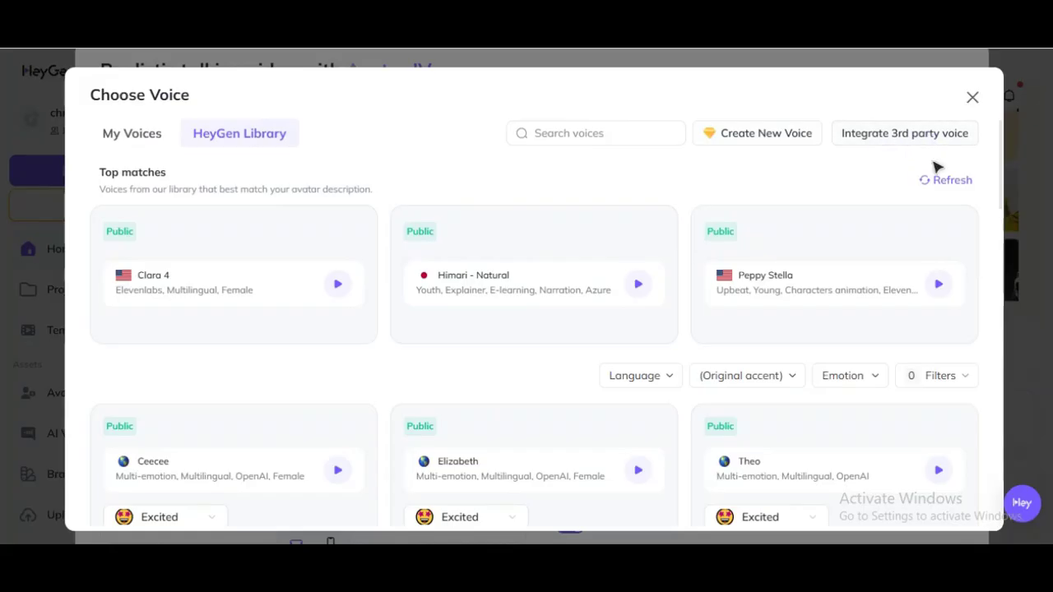
scroll(921, 172, "down", 4)
left_click(782, 146)
left_click(625, 151)
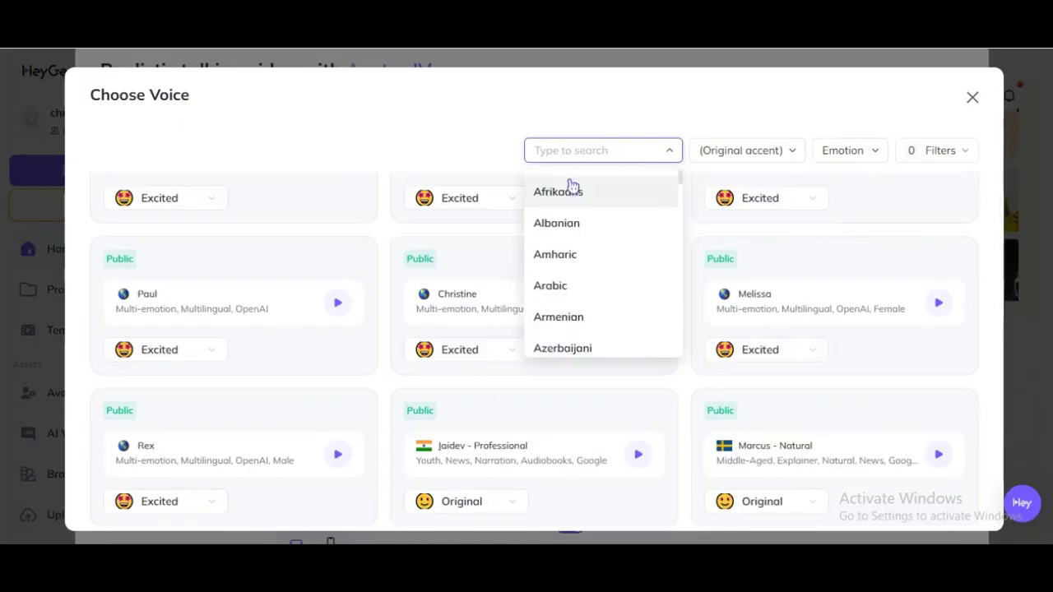
left_click(792, 153)
left_click(872, 153)
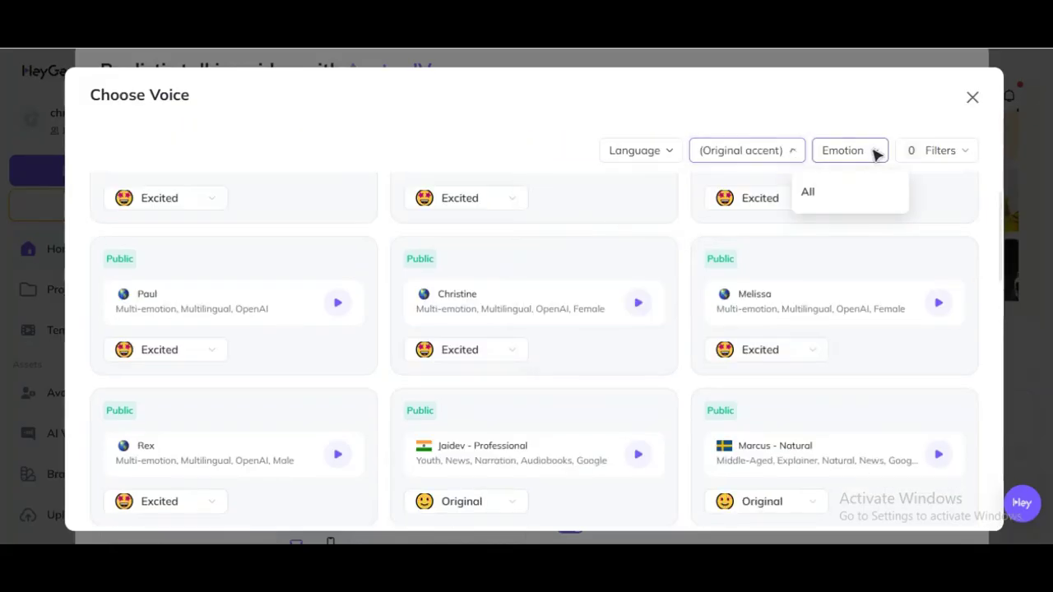
left_click(969, 184)
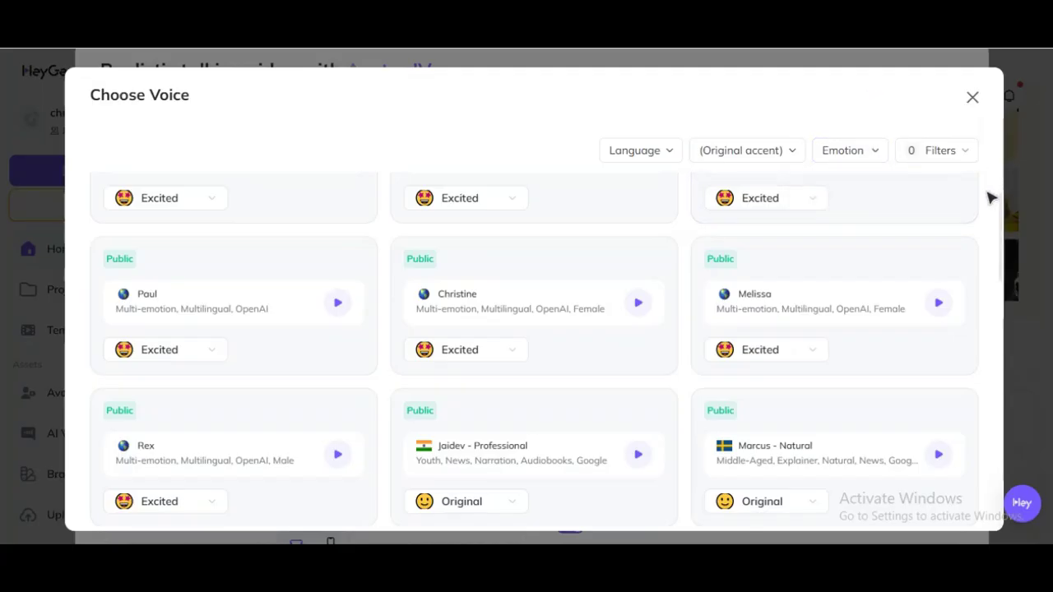
Step: Preview and choose the Elizabeth voice, then set motion to 'Add a subtle facial expression and hand gesture'
left_click_drag(996, 223, 629, 204)
left_click(637, 197)
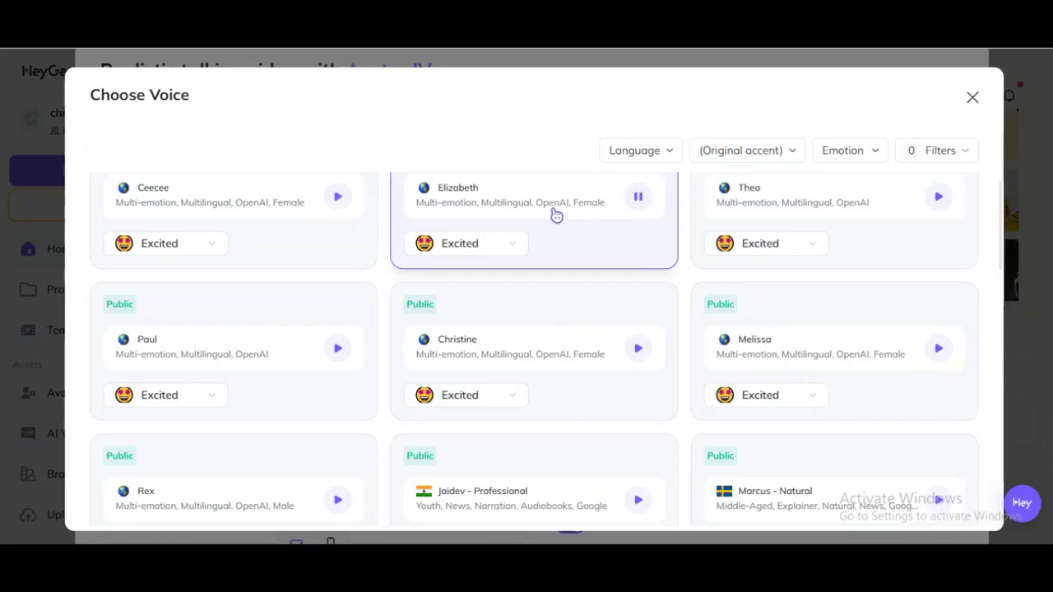
left_click(527, 206)
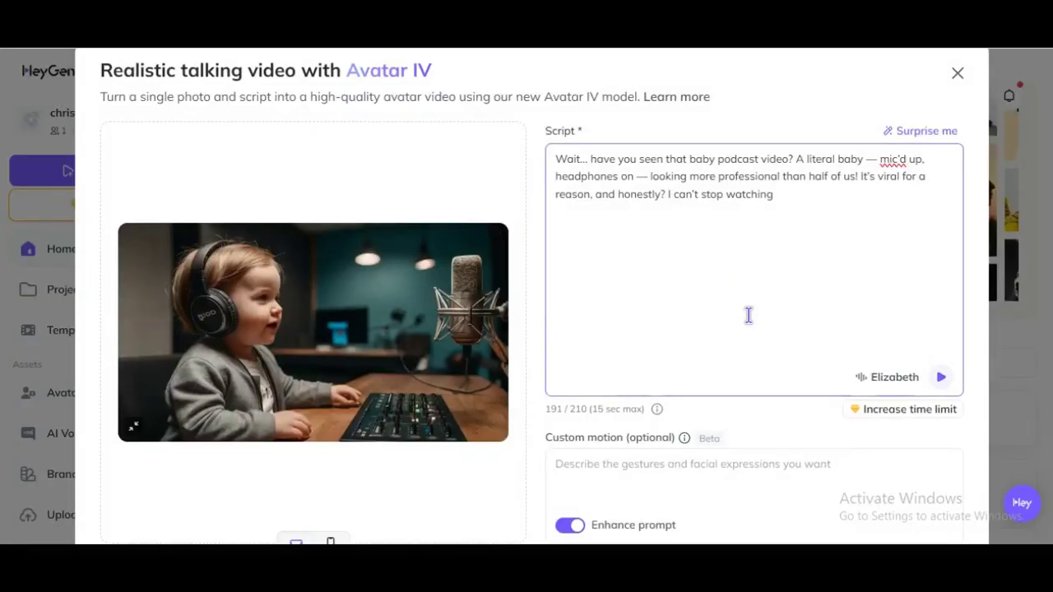
left_click(589, 475)
type("Add a subtle facial ex")
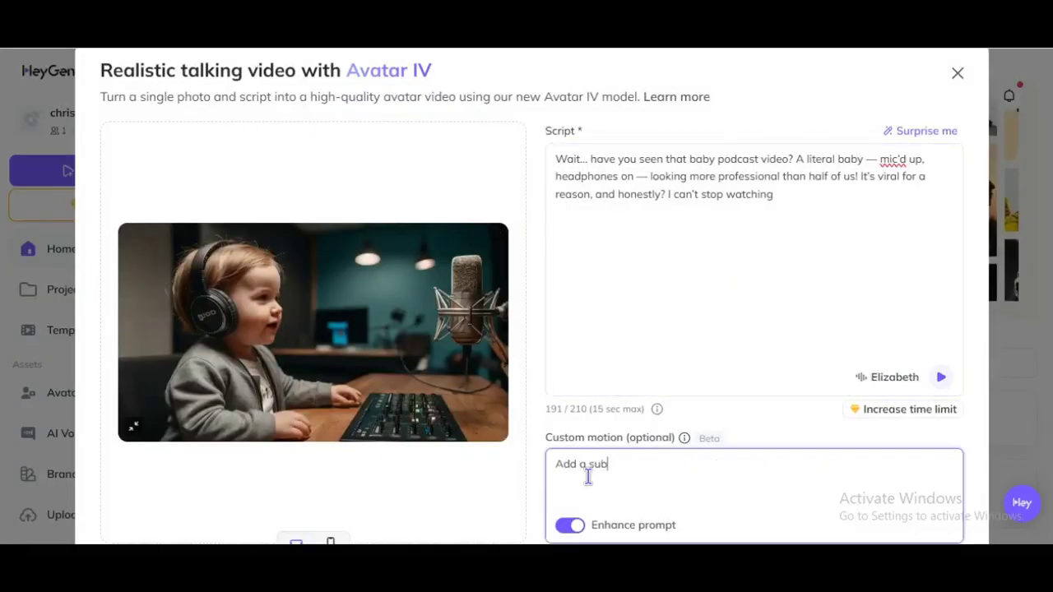